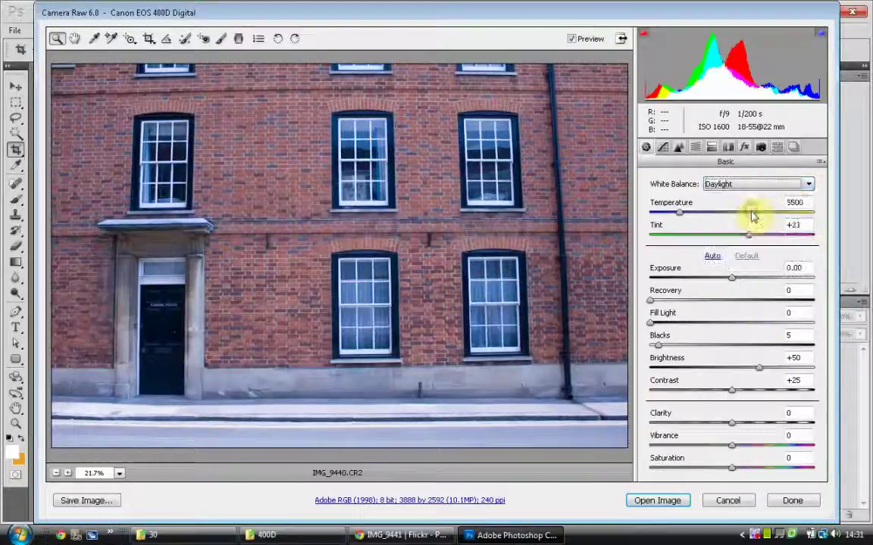
# Try the white balance presets on the raw photo, choose Fluorescent, and open the image for editing.
pyautogui.press('Up')
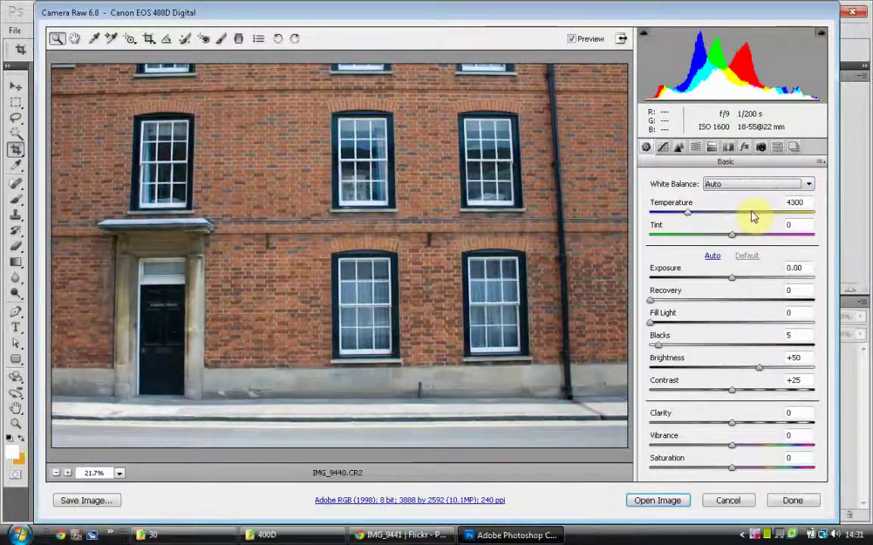
pyautogui.press('Down')
pyautogui.press('Up')
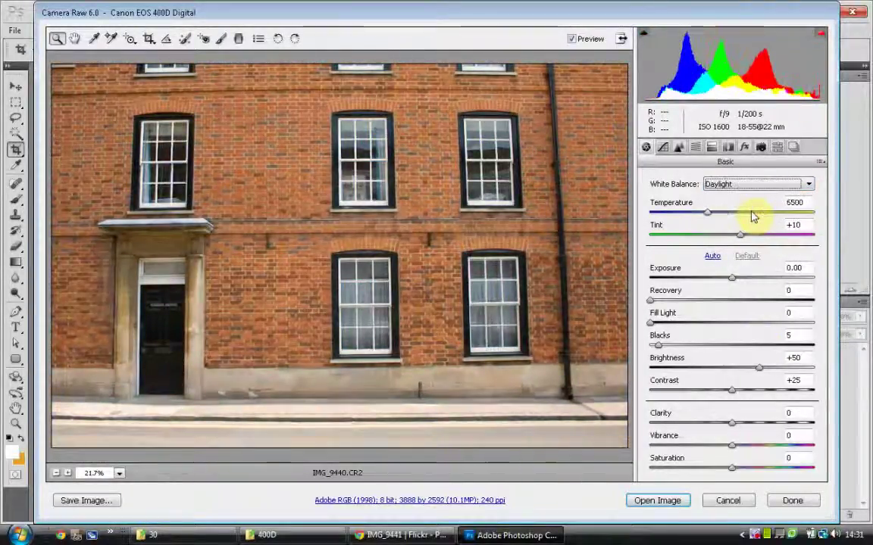
pyautogui.press('Up')
pyautogui.click(749, 185)
pyautogui.click(749, 250)
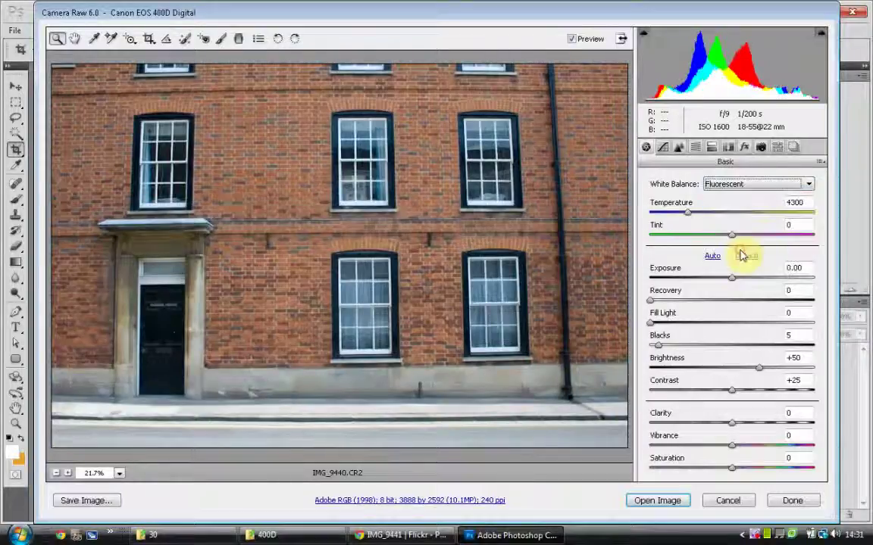
pyautogui.click(658, 501)
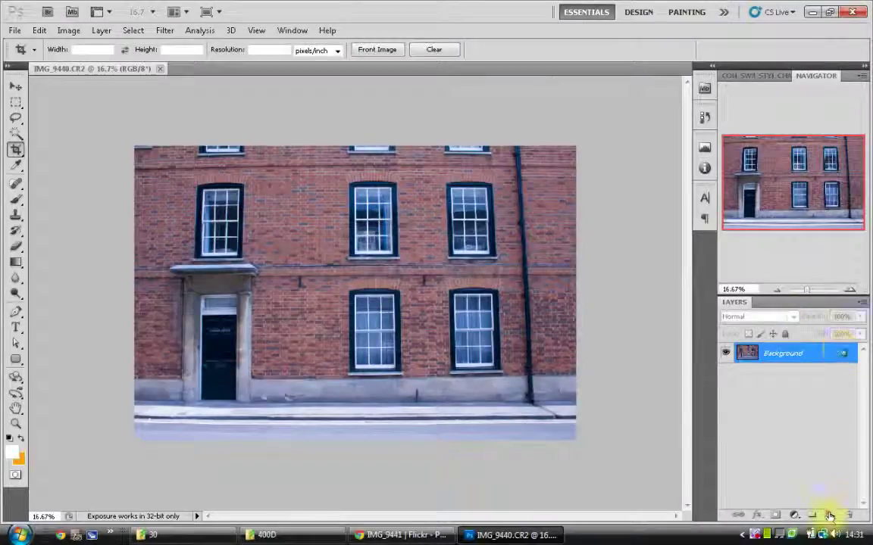
# Add a new layer above the photo, fill it with solid orange, and set its opacity to 30%.
pyautogui.click(829, 516)
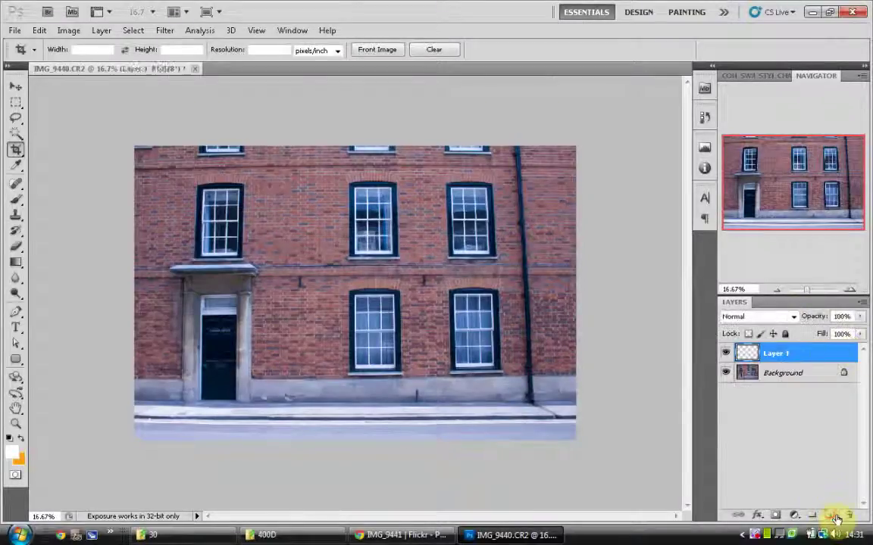
pyautogui.hotkey('alt', 'BackSpace')
pyautogui.hotkey('ctrl', 'z')
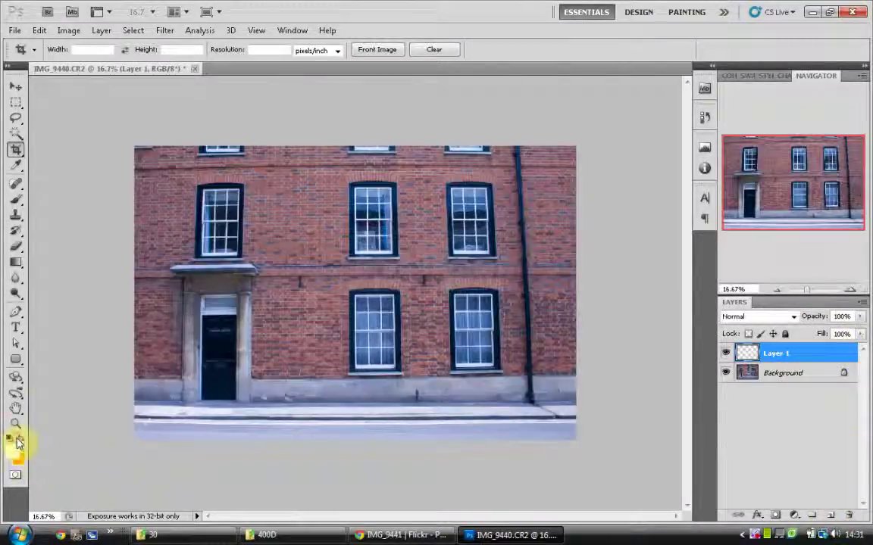
pyautogui.hotkey('alt', 'BackSpace')
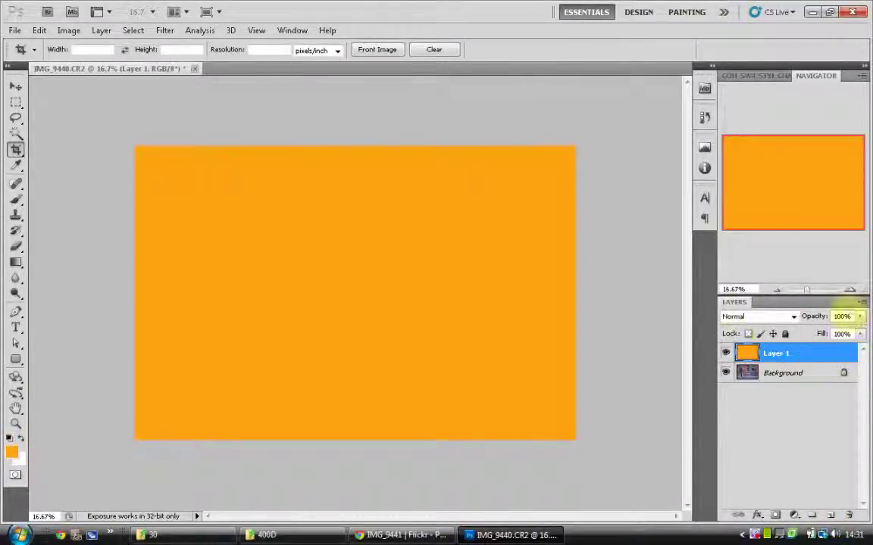
pyautogui.press('3')
# Preview the different blend modes on the orange layer and set it to Color Burn.
pyautogui.click(780, 318)
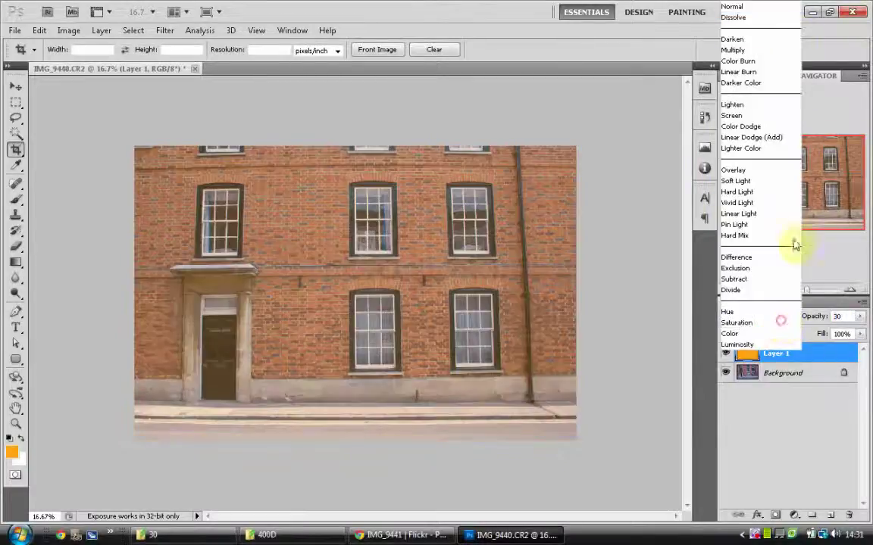
pyautogui.click(738, 60)
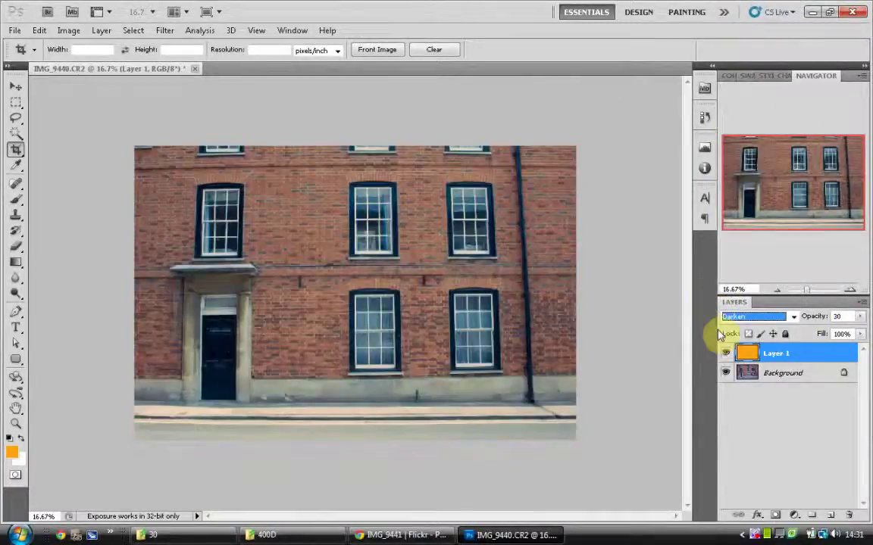
pyautogui.press('Down')
pyautogui.press('Down')
pyautogui.press('Down')
pyautogui.press('Down')
pyautogui.press('Down')
pyautogui.press('Down')
pyautogui.press('Down')
pyautogui.press('Down')
pyautogui.press('Down')
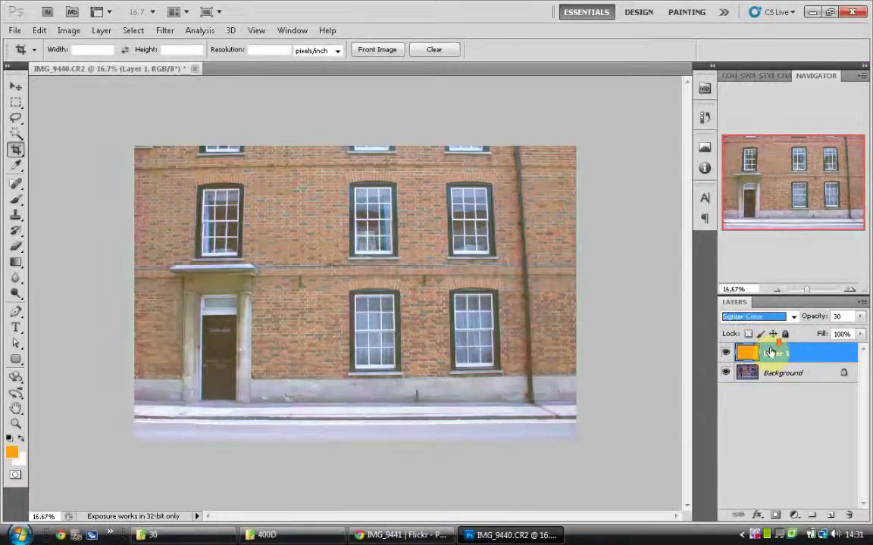
pyautogui.press('Down')
pyautogui.press('Down')
pyautogui.press('Down')
pyautogui.press('Down')
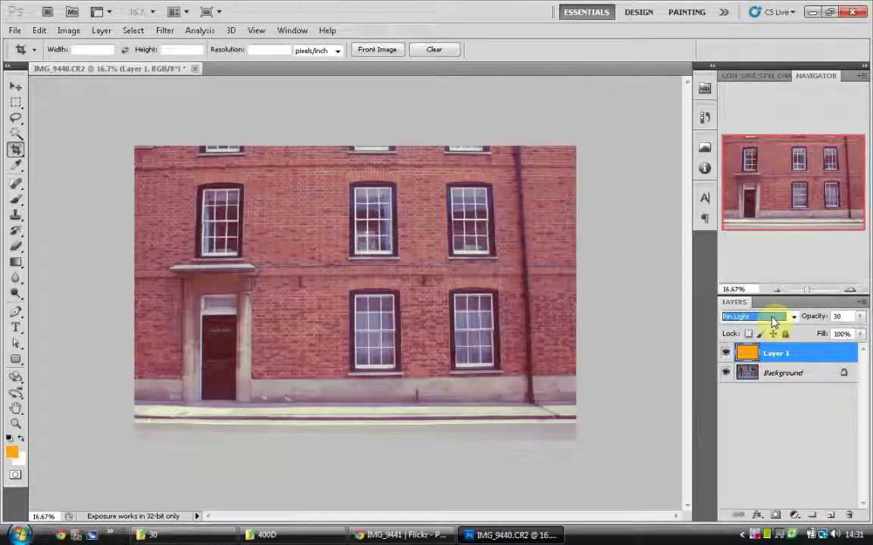
pyautogui.click(771, 318)
pyautogui.click(749, 60)
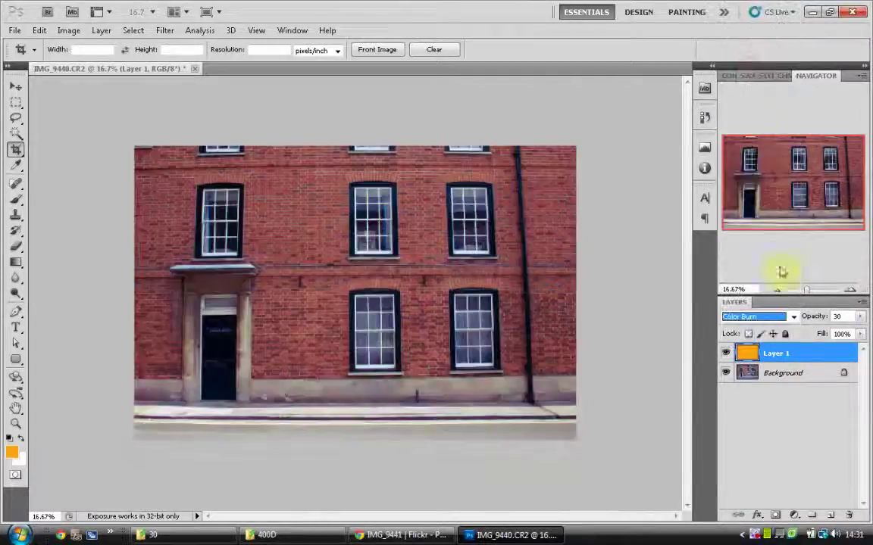
# Flatten the image and duplicate the resulting Background layer.
pyautogui.rightClick(788, 354)
pyautogui.click(769, 347)
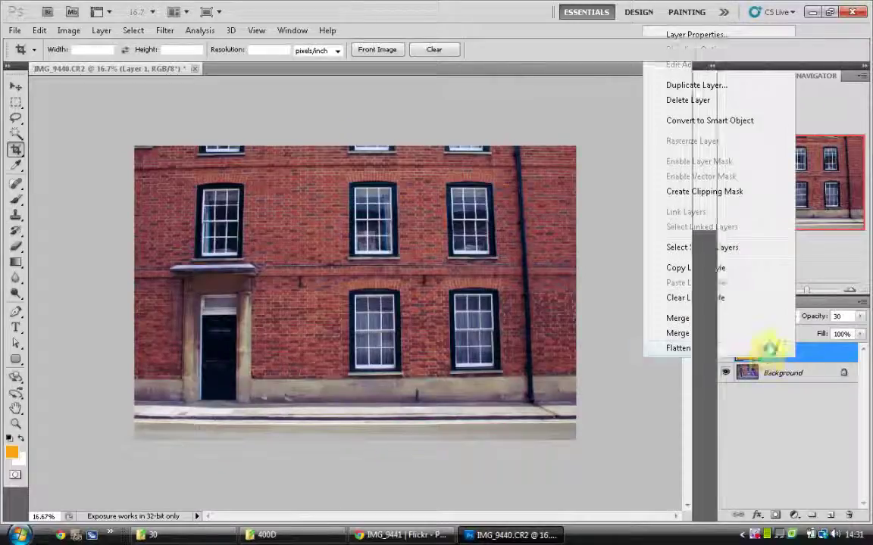
pyautogui.rightClick(769, 354)
pyautogui.click(746, 382)
pyautogui.press('Return')
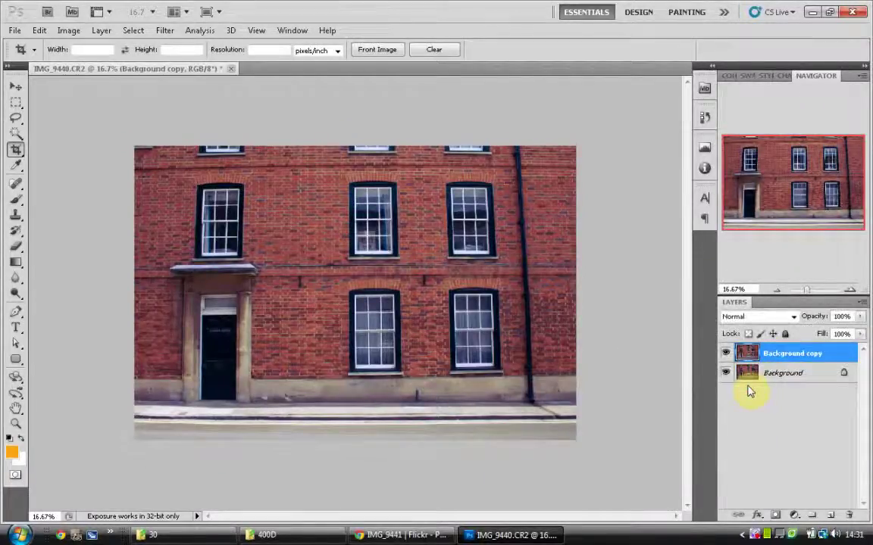
# Apply a Black & White adjustment to the duplicate layer, comparing presets and choosing Infrared.
pyautogui.hotkey('ctrl', 'alt', 'shift', 'b')
pyautogui.click(772, 262)
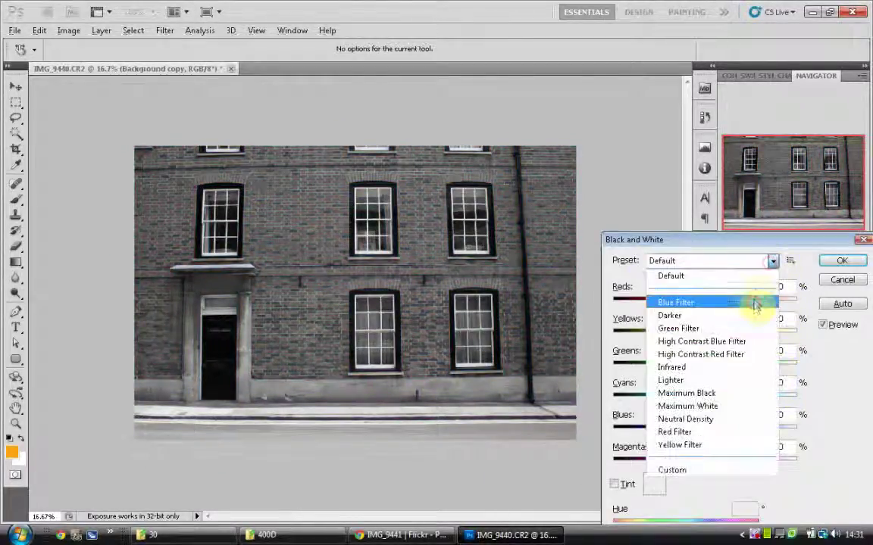
pyautogui.click(727, 302)
pyautogui.press('Down')
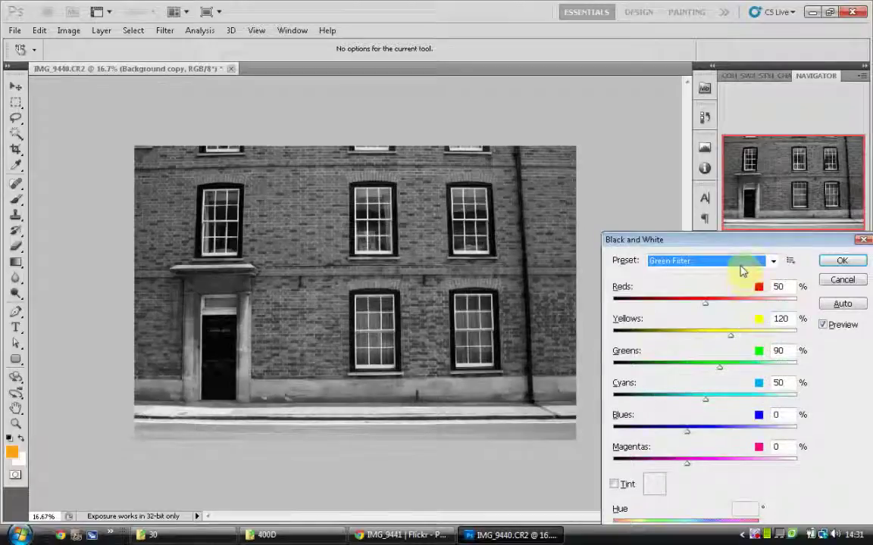
pyautogui.press('Down')
pyautogui.press('Down')
pyautogui.press('Down')
pyautogui.press('Down')
pyautogui.press('Up')
pyautogui.click(744, 267)
pyautogui.click(724, 331)
pyautogui.click(648, 263)
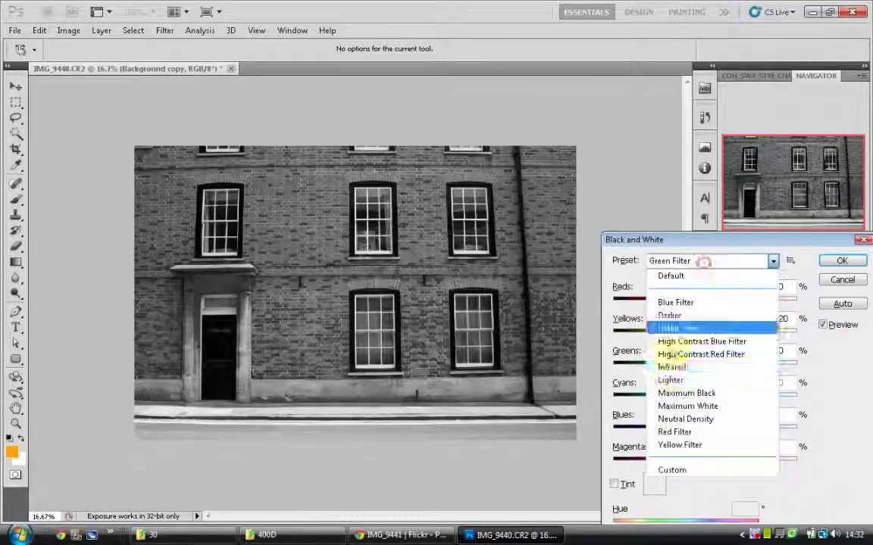
pyautogui.click(668, 366)
pyautogui.click(841, 260)
# Set the black-and-white layer's opacity to 30%.
pyautogui.click(841, 316)
pyautogui.write('30')
pyautogui.press('Return')
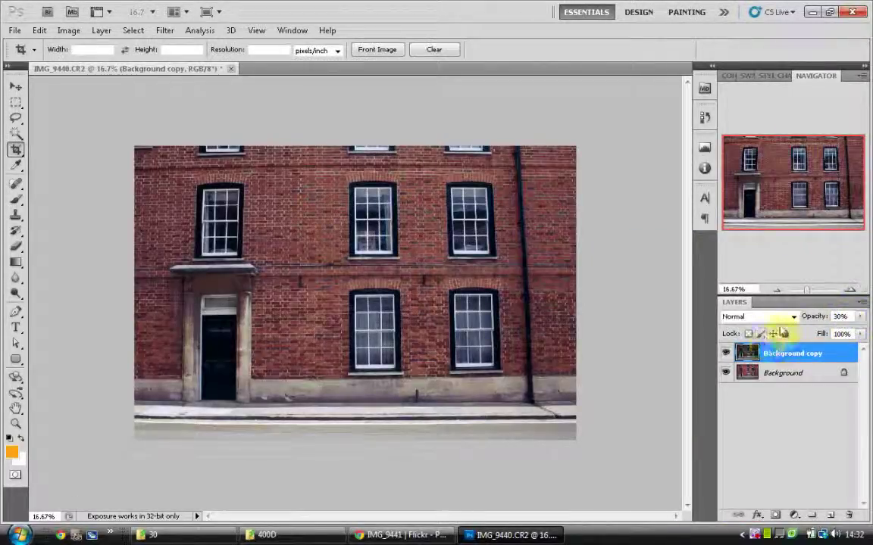
# Compare blend modes on the black-and-white layer and set it to Overlay.
pyautogui.click(758, 317)
pyautogui.click(773, 39)
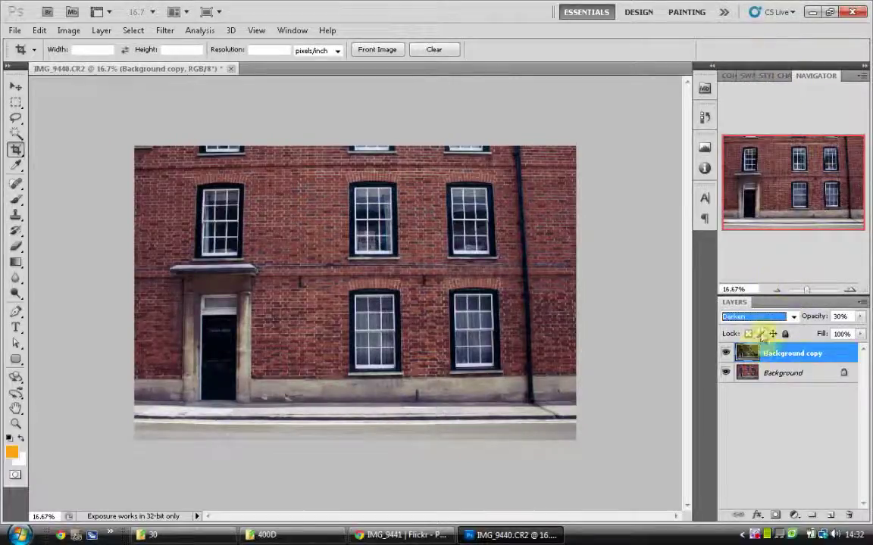
pyautogui.scroll(-2, 773, 317)
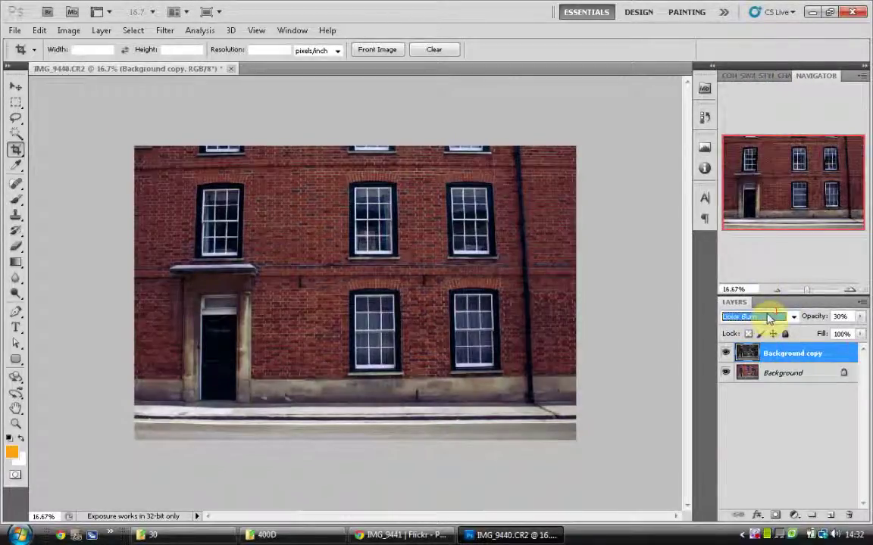
pyautogui.scroll(-3, 770, 319)
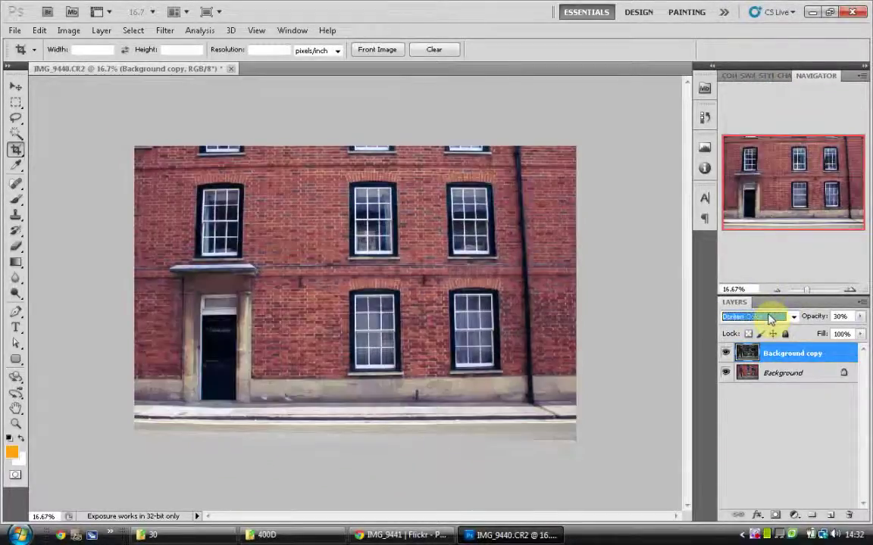
pyautogui.scroll(-3, 771, 318)
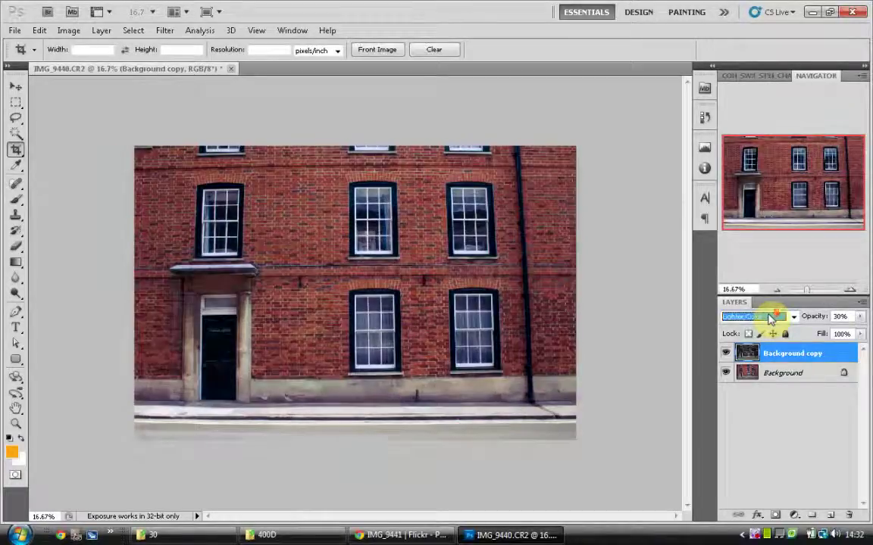
pyautogui.scroll(-1, 771, 318)
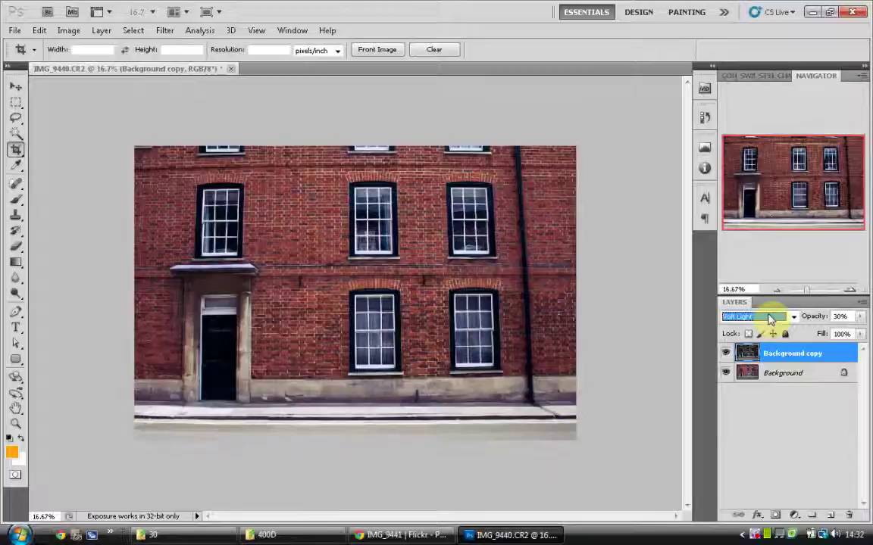
pyautogui.scroll(2, 770, 318)
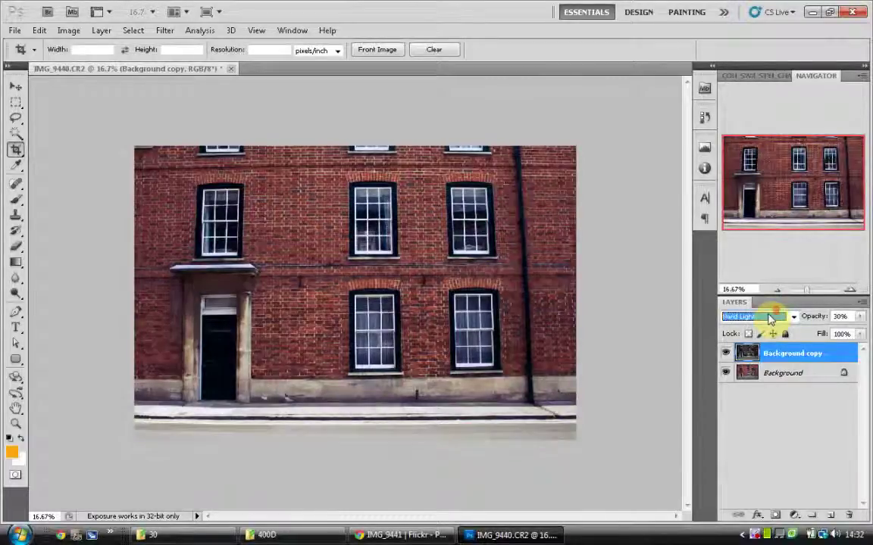
pyautogui.scroll(-2, 770, 318)
pyautogui.click(765, 316)
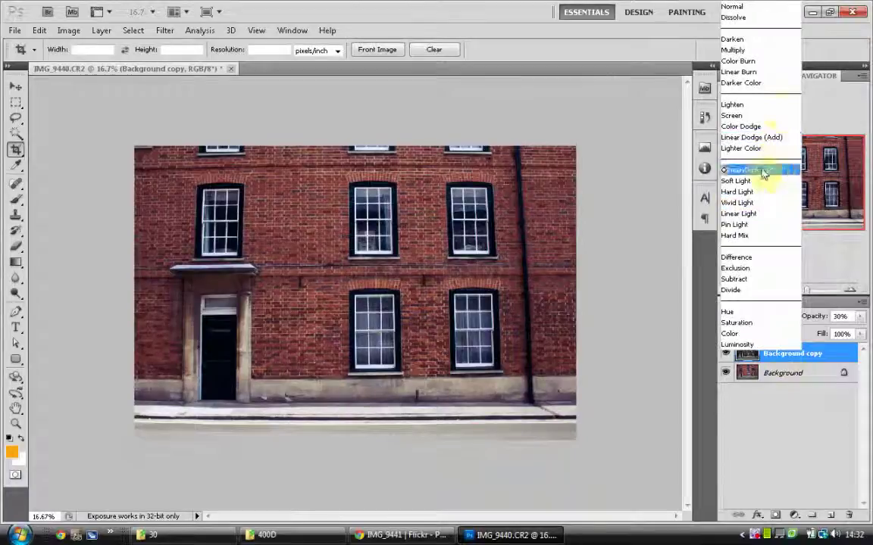
pyautogui.click(759, 62)
pyautogui.click(767, 317)
pyautogui.click(762, 171)
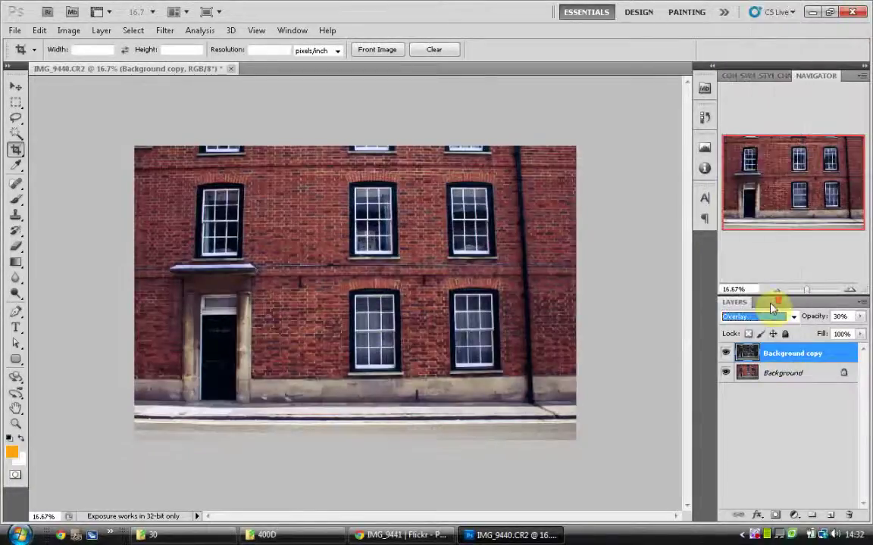
# Flatten the image and copy the whole picture.
pyautogui.rightClick(798, 355)
pyautogui.click(682, 339)
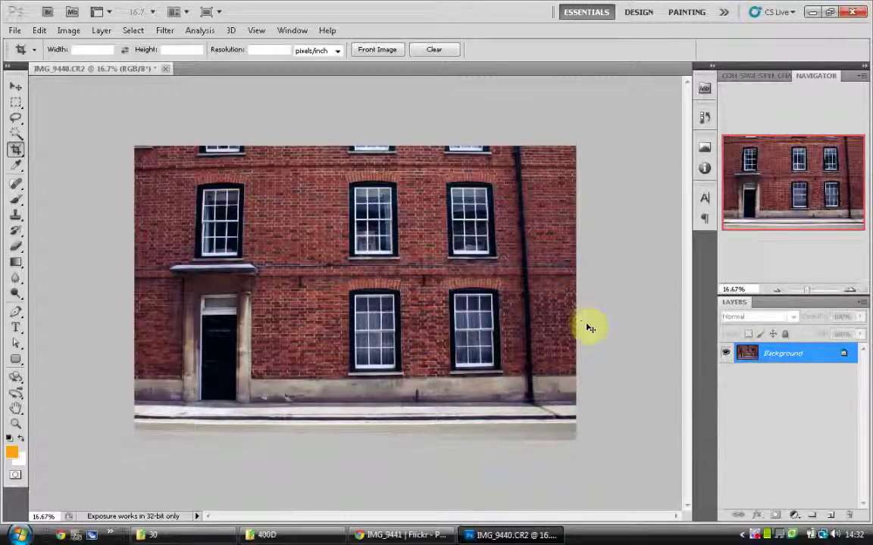
pyautogui.hotkey('ctrl', 'a')
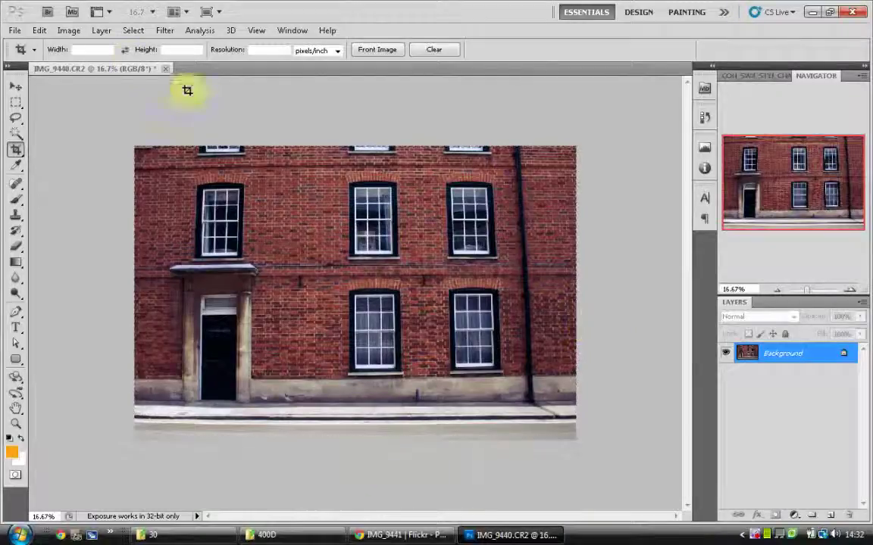
# Apply HDR Toning with Gamma 1.58, Exposure -0.86 and Detail raised to about +115%.
pyautogui.click(68, 30)
pyautogui.moveTo(74, 65)
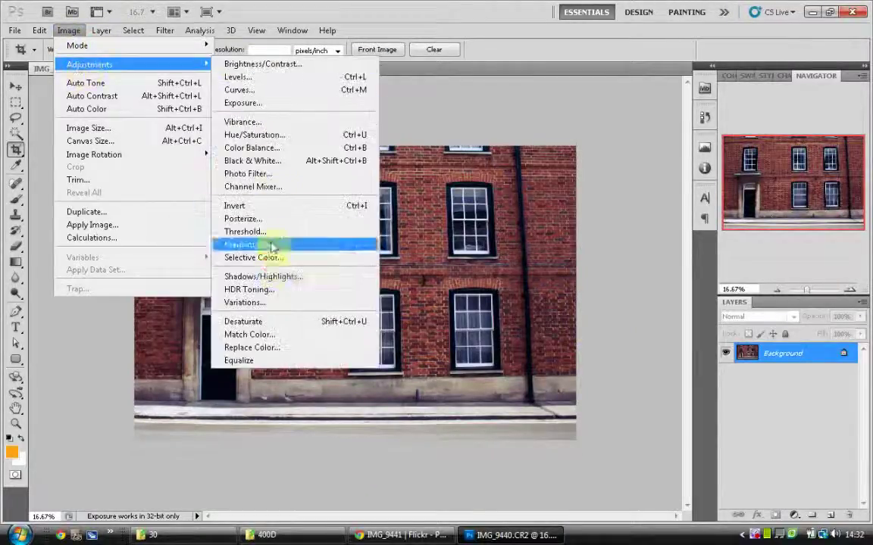
pyautogui.click(344, 279)
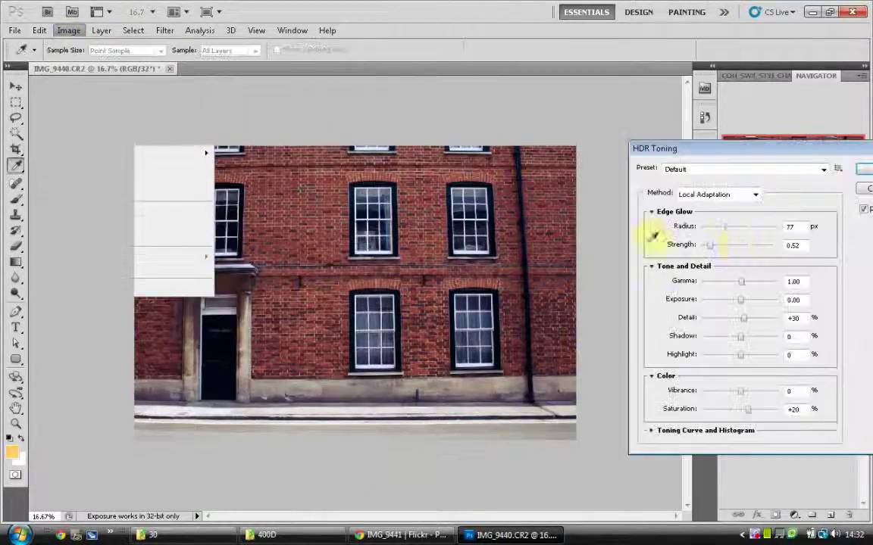
pyautogui.moveTo(740, 281); pyautogui.dragTo(756, 323)
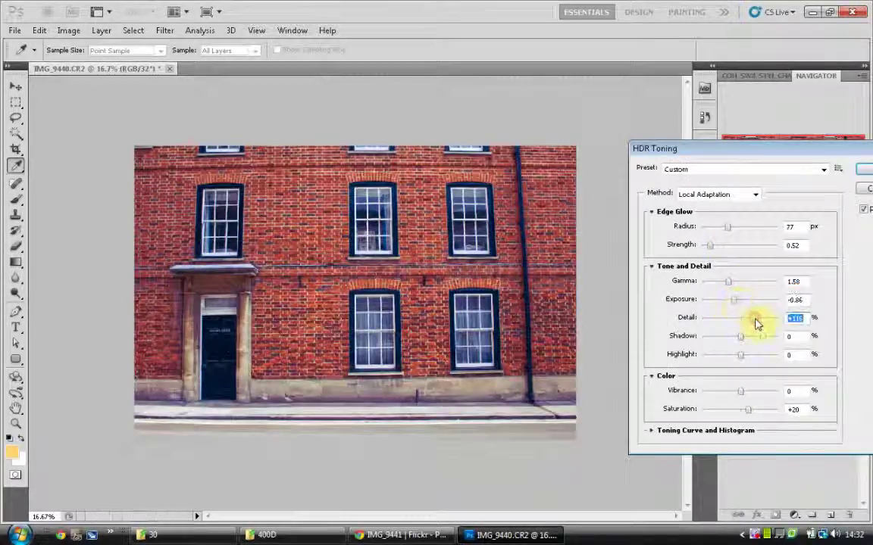
pyautogui.click(864, 171)
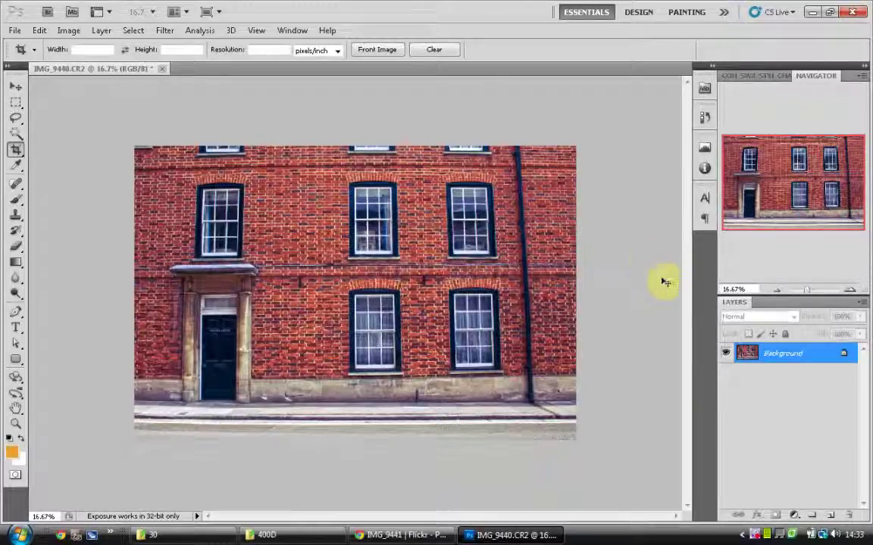
# Add the untoned picture as a new layer, duplicate the HDR-toned Background, and move the duplicate above it.
pyautogui.hotkey('ctrl', 'j')
pyautogui.rightClick(781, 372)
pyautogui.click(756, 413)
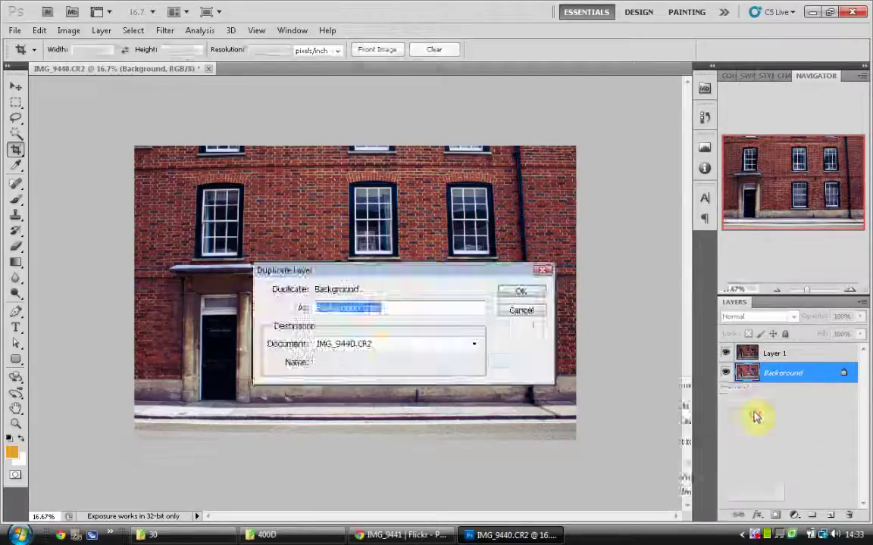
pyautogui.press('Return')
pyautogui.moveTo(815, 371); pyautogui.dragTo(816, 354)
# Delete the original Background layer beneath the two copies.
pyautogui.rightClick(810, 392)
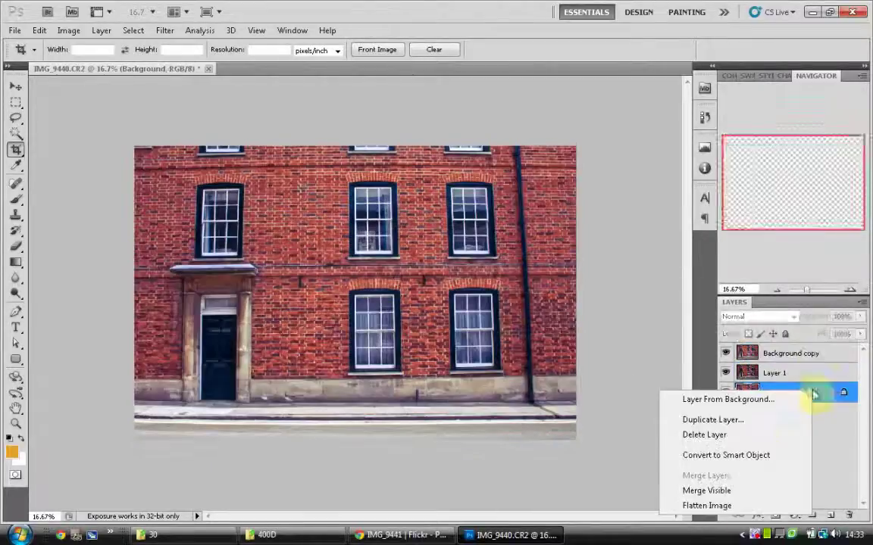
pyautogui.click(744, 438)
pyautogui.press('Return')
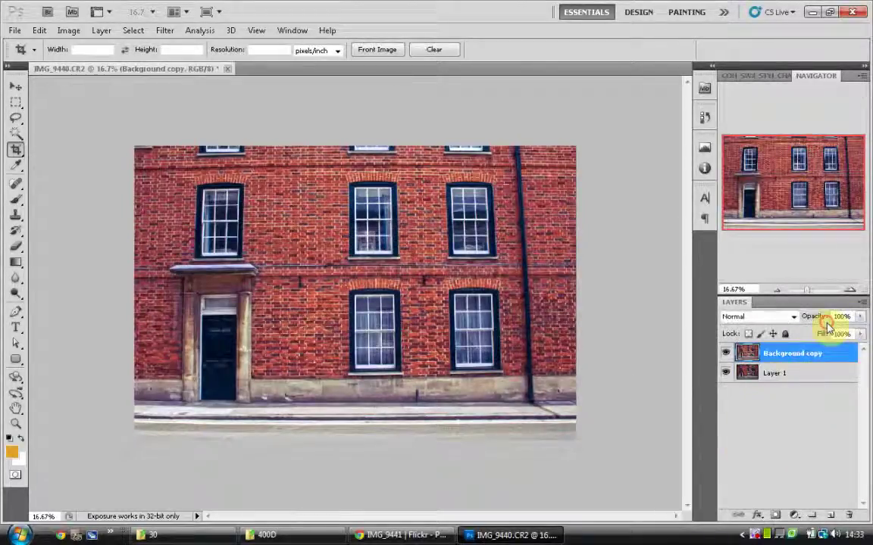
# Lower the HDR-toned Background copy layer's opacity to 20% and flatten the image.
pyautogui.click(863, 318)
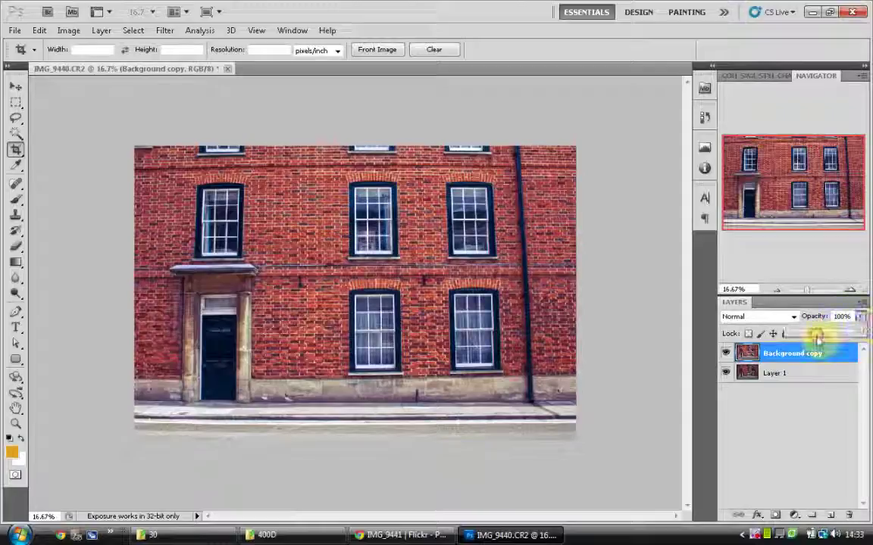
pyautogui.click(860, 316)
pyautogui.write('30')
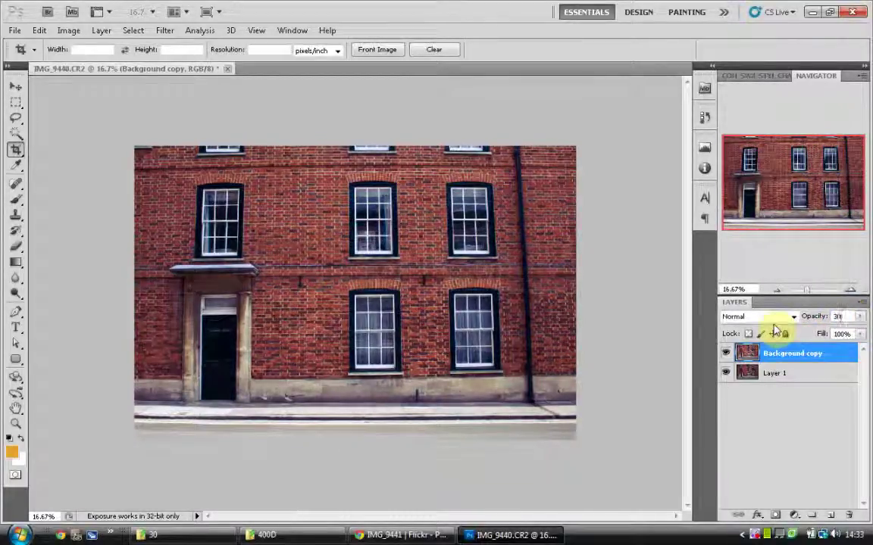
pyautogui.click(726, 356)
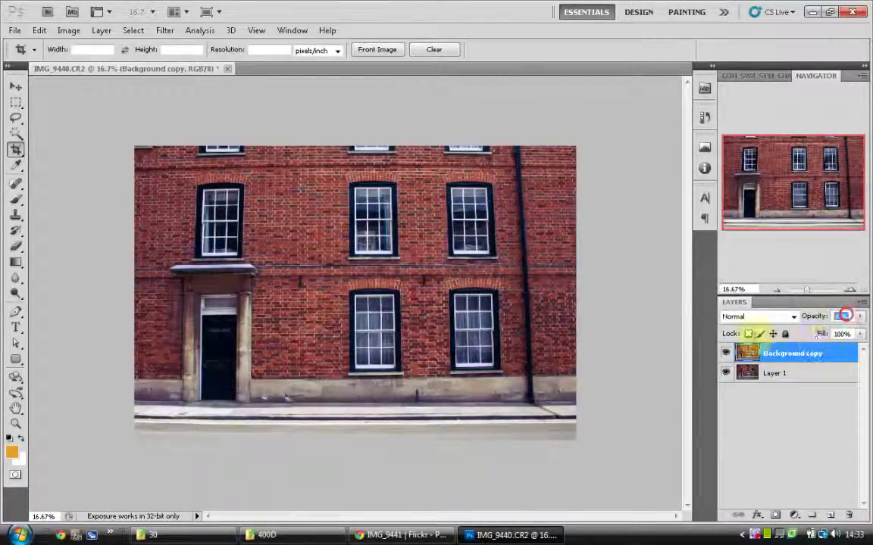
pyautogui.rightClick(802, 351)
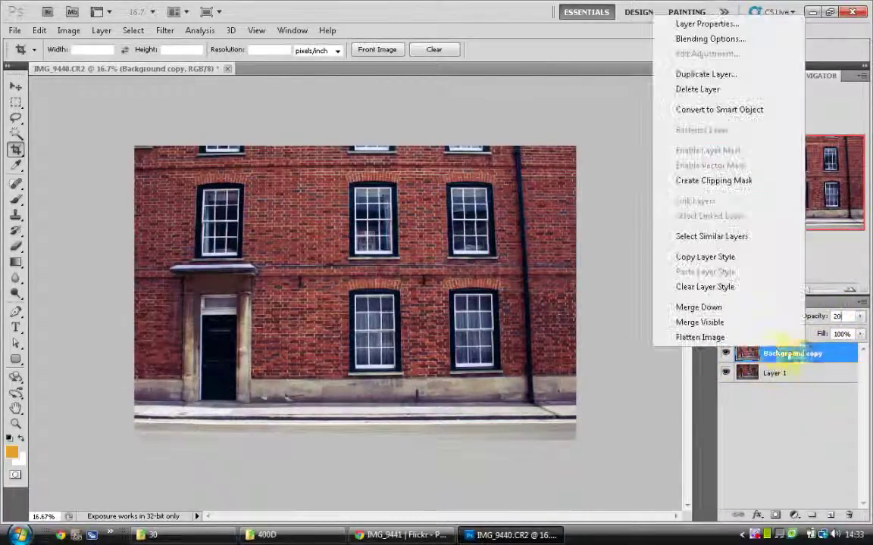
pyautogui.click(769, 338)
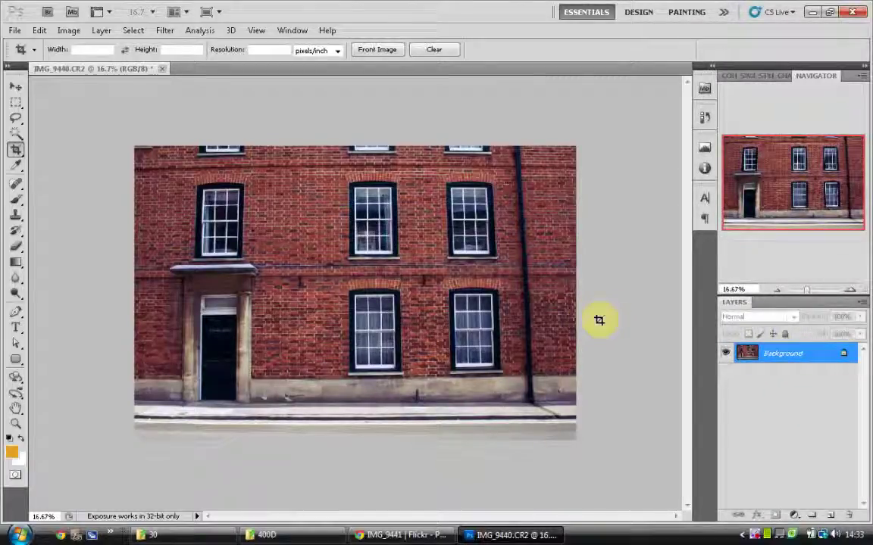
# Compare the picture with and without the Background copy layer, set its opacity to 10%, and flatten the image.
pyautogui.click(849, 291)
pyautogui.moveTo(792, 189); pyautogui.dragTo(789, 199)
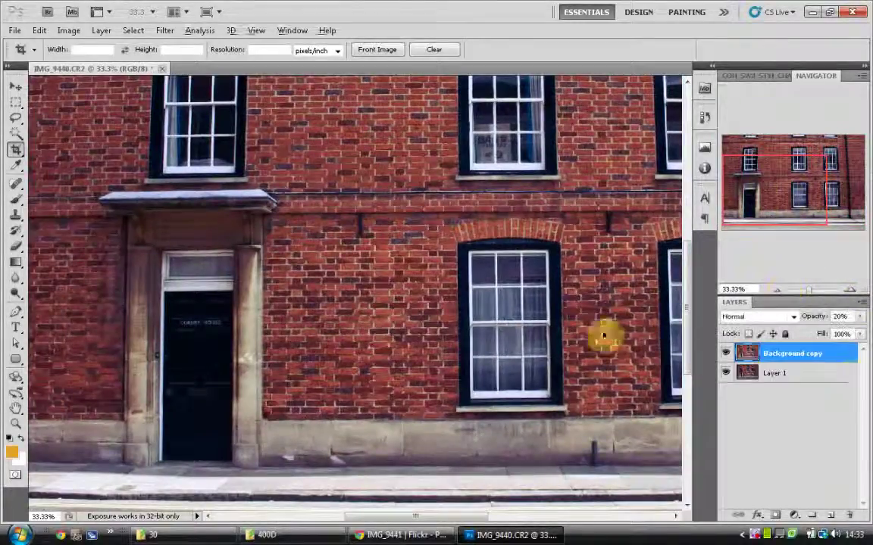
pyautogui.click(726, 353)
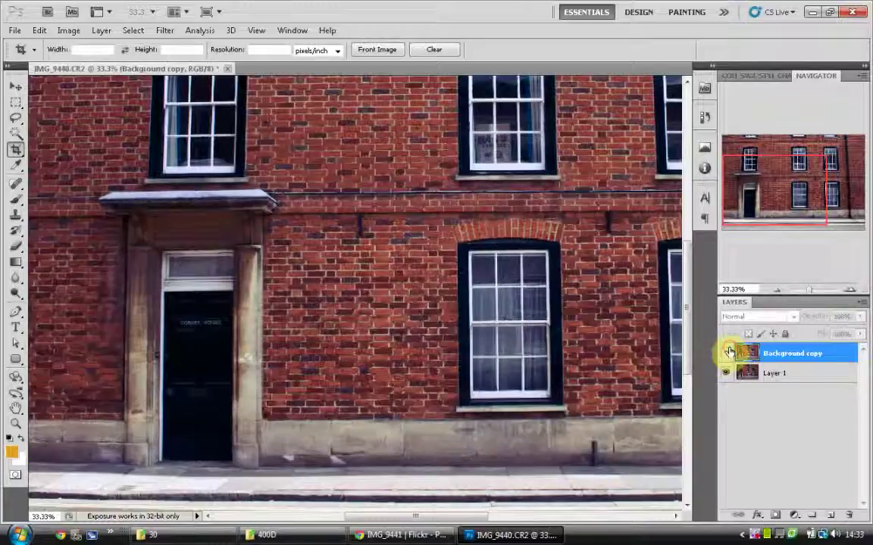
pyautogui.click(725, 353)
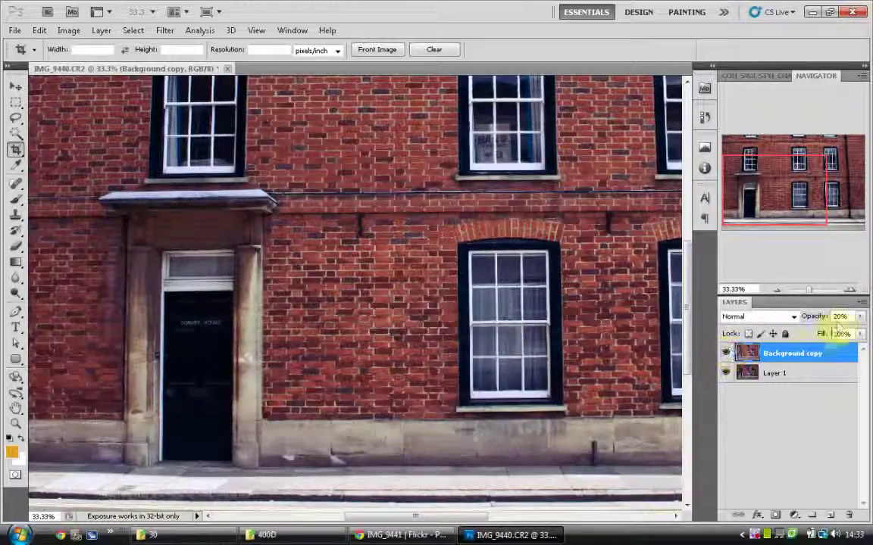
pyautogui.write('1')
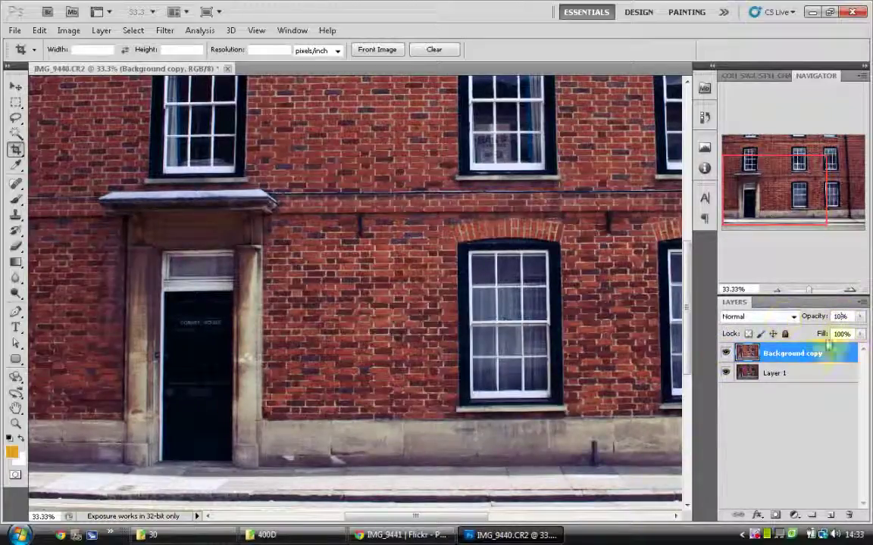
pyautogui.rightClick(822, 350)
pyautogui.click(787, 339)
# Start a Black and White conversion of the flattened picture and try the presets from Blue Filter through Infrared.
pyautogui.click(777, 290)
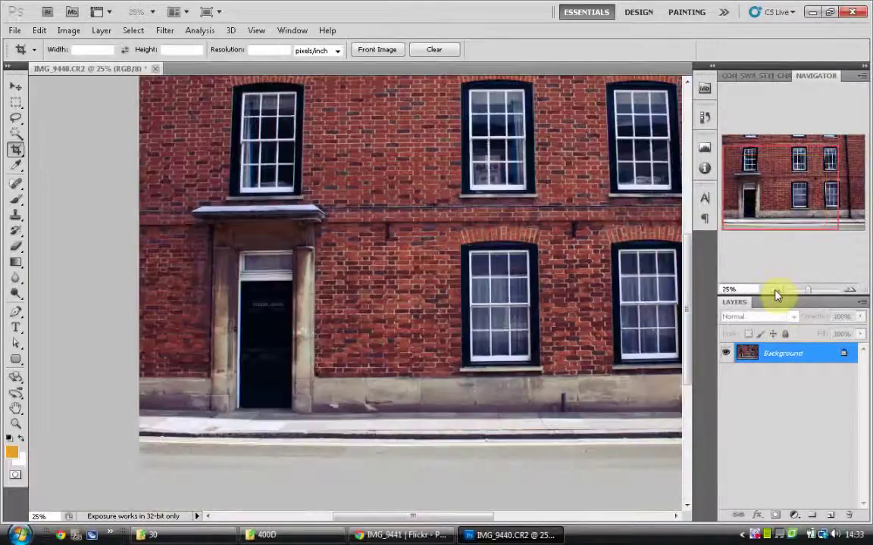
pyautogui.click(776, 290)
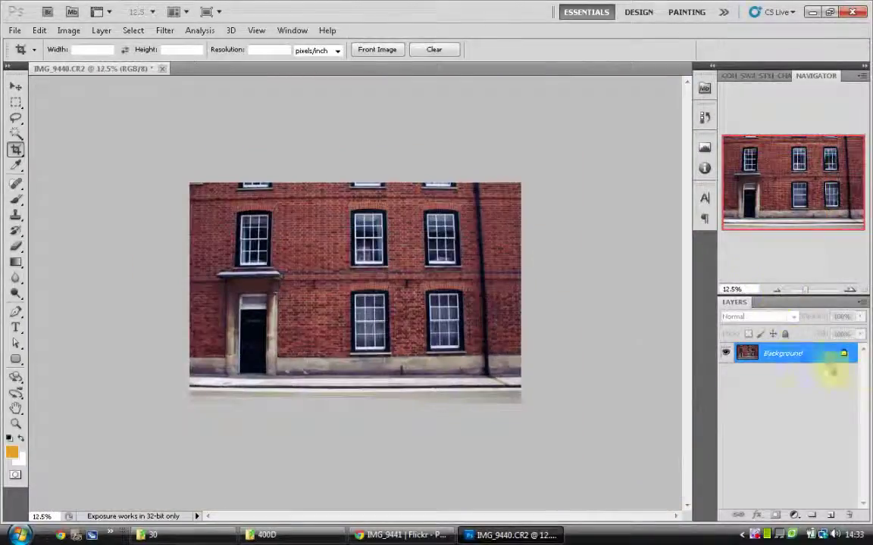
pyautogui.hotkey('ctrl', 'alt', 'shift', 'b')
pyautogui.click(693, 261)
pyautogui.click(706, 305)
pyautogui.press('Down')
pyautogui.press('Down')
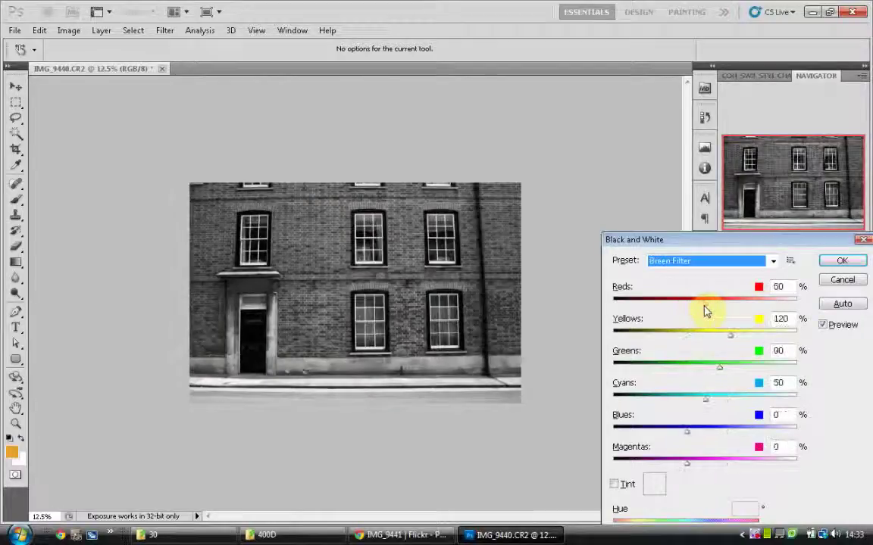
pyautogui.press('Down')
pyautogui.press('Down')
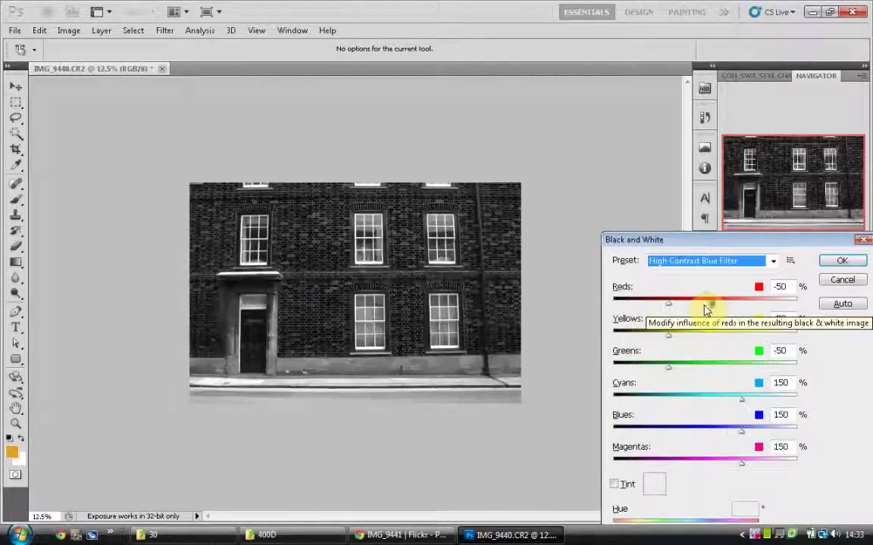
pyautogui.press('Down')
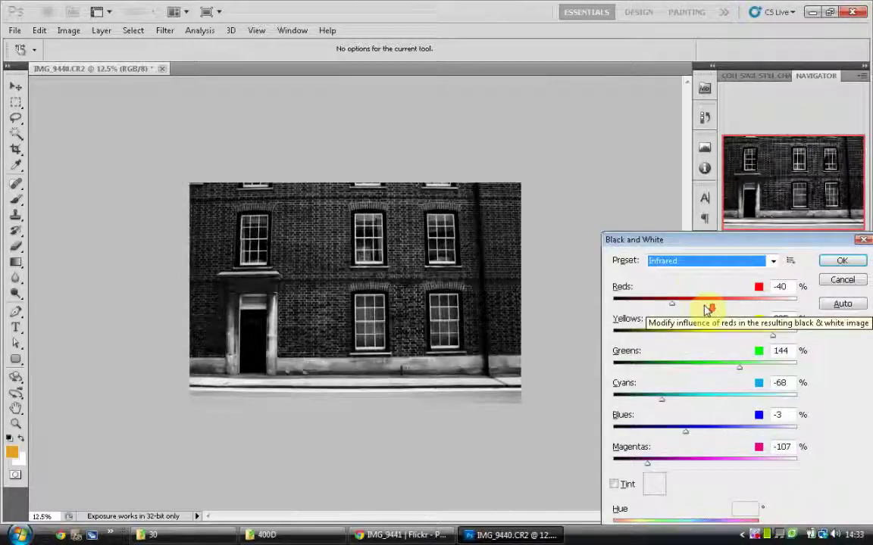
# Compare the Green Filter preset, choose Infrared, raise Reds to 43%, and apply the Black and White conversion.
pyautogui.click(696, 262)
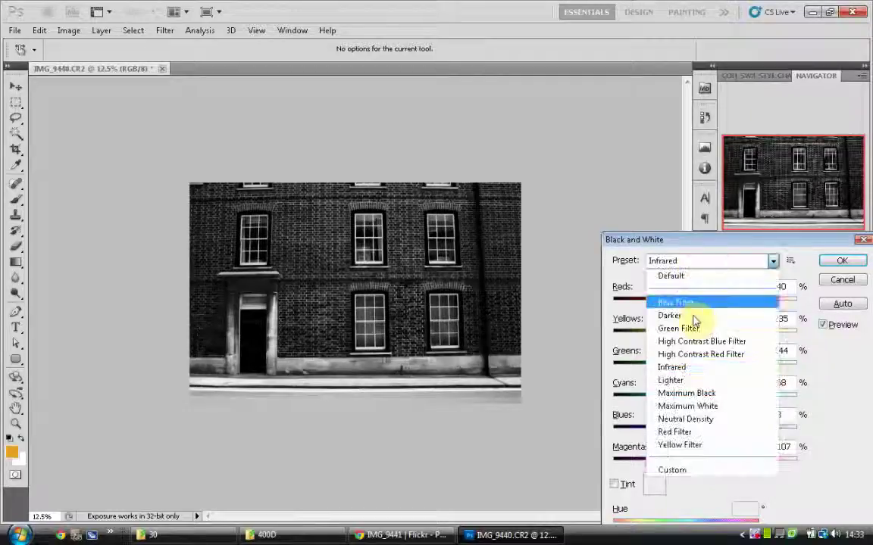
pyautogui.click(694, 327)
pyautogui.click(686, 259)
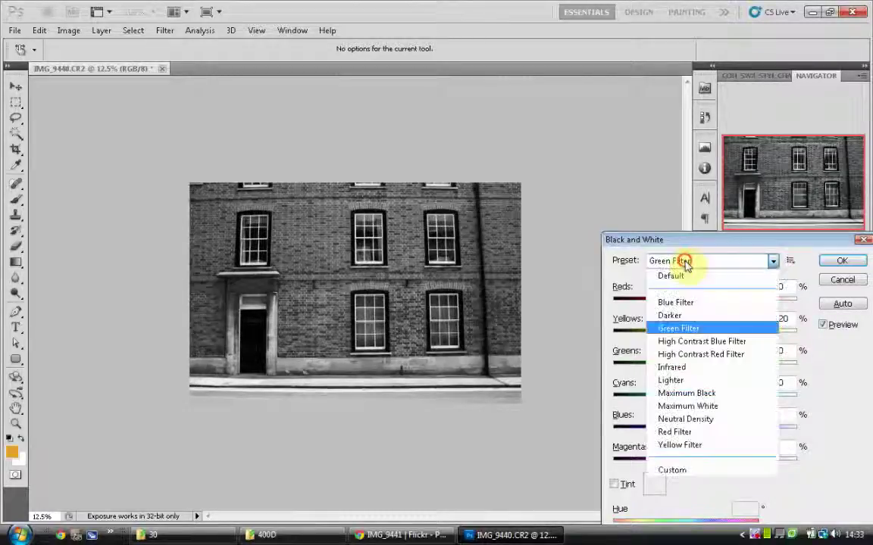
pyautogui.click(712, 366)
pyautogui.click(696, 302)
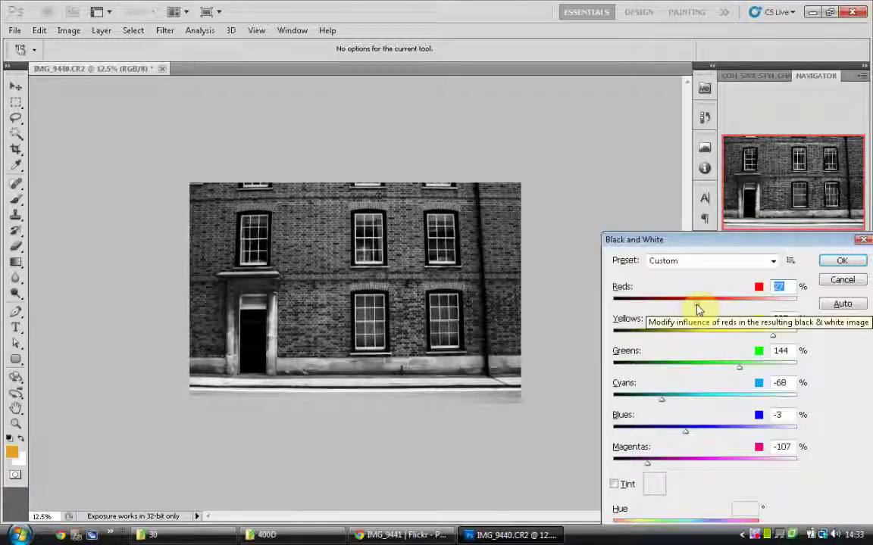
pyautogui.moveTo(697, 303); pyautogui.dragTo(699, 304)
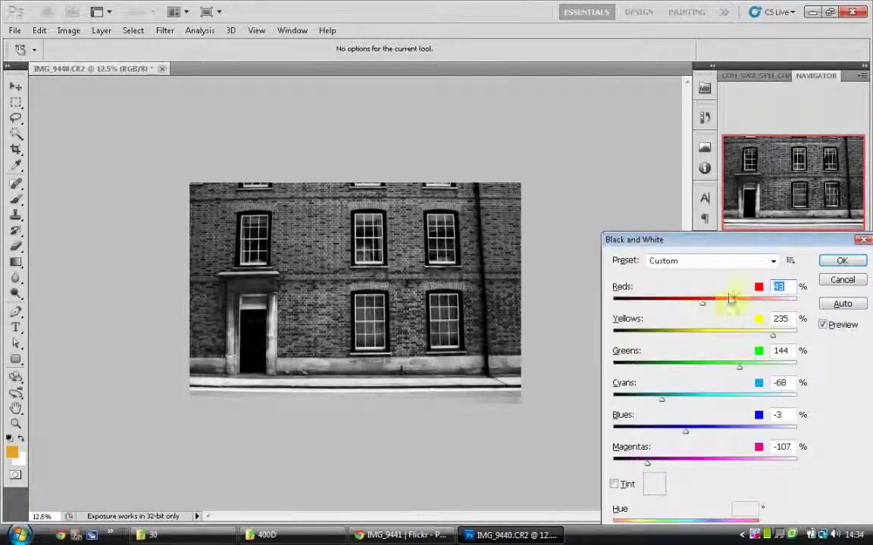
pyautogui.click(837, 260)
# Try cropping a strip of road off the picture's lower edge and a strip of wall off its right edge.
pyautogui.press('c')
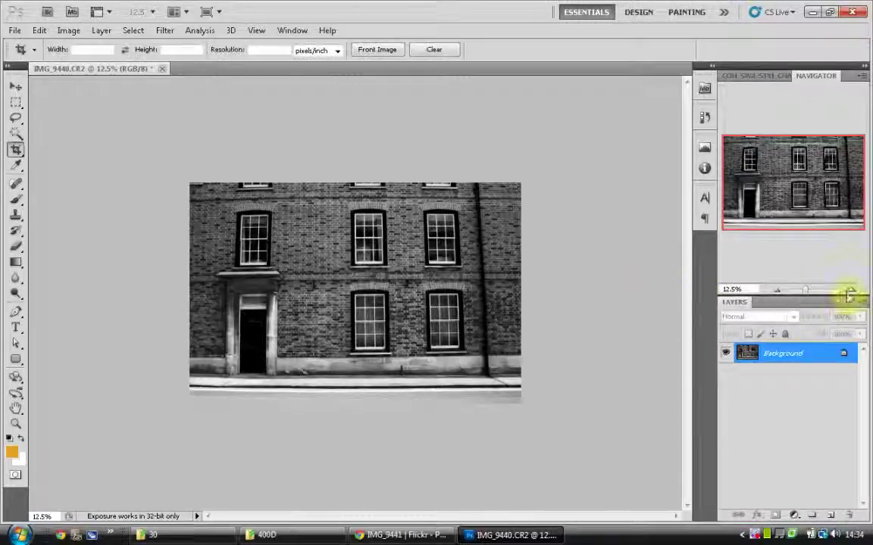
pyautogui.click(851, 289)
pyautogui.moveTo(99, 116); pyautogui.dragTo(792, 526)
pyautogui.moveTo(356, 440); pyautogui.dragTo(359, 429)
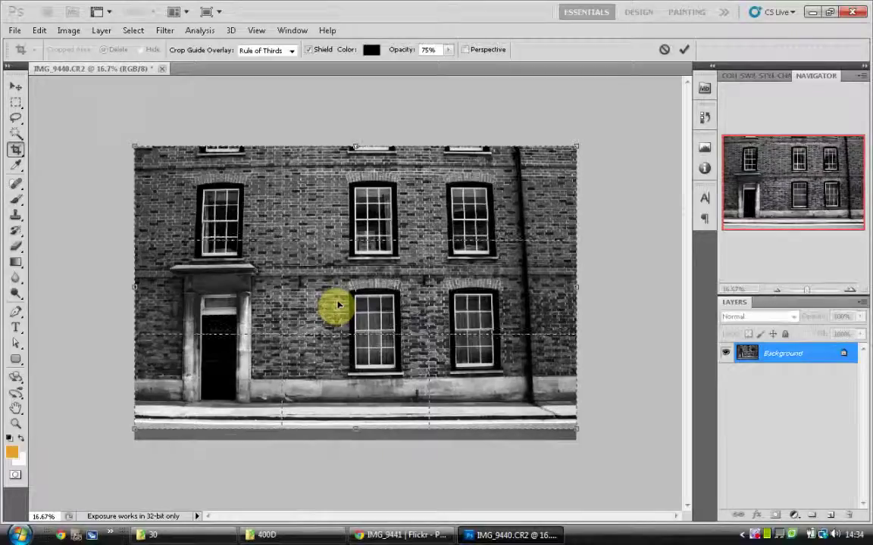
pyautogui.moveTo(579, 288); pyautogui.dragTo(551, 291)
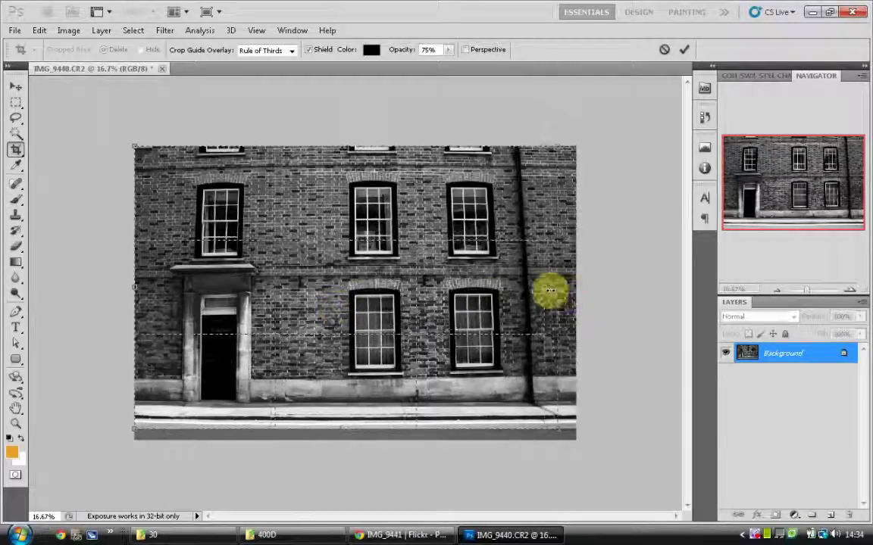
pyautogui.rightClick(397, 257)
pyautogui.click(406, 267)
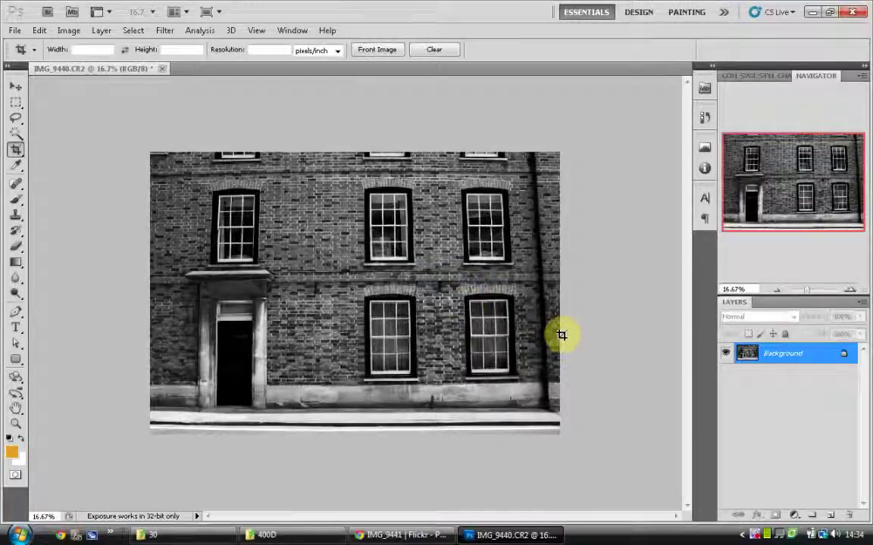
pyautogui.hotkey('ctrl', 'z')
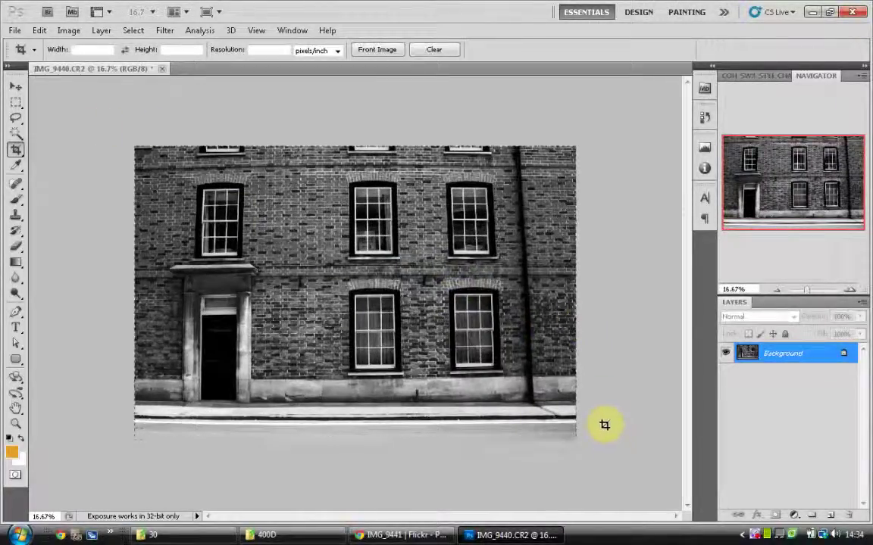
# Crop the picture at full width, trimming the excess road below and the cut-off windows along the upper edge.
pyautogui.rightClick(391, 288)
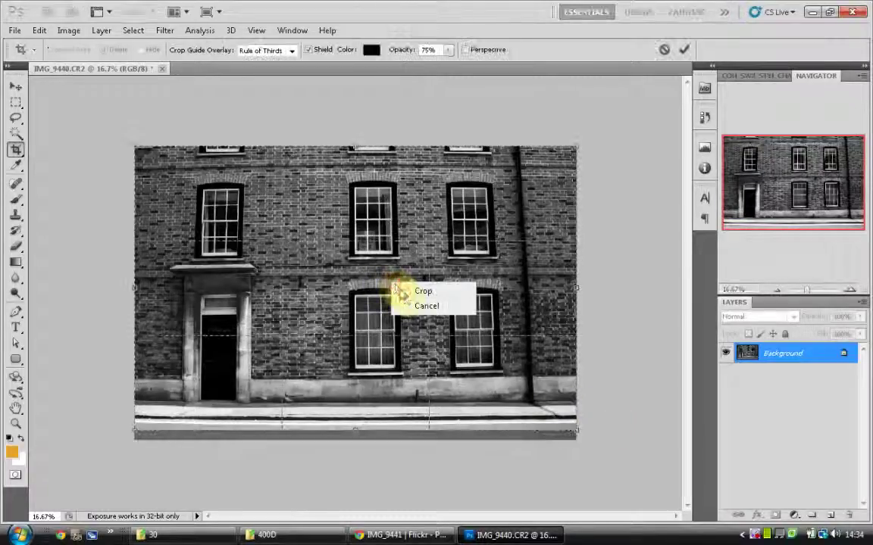
pyautogui.click(421, 290)
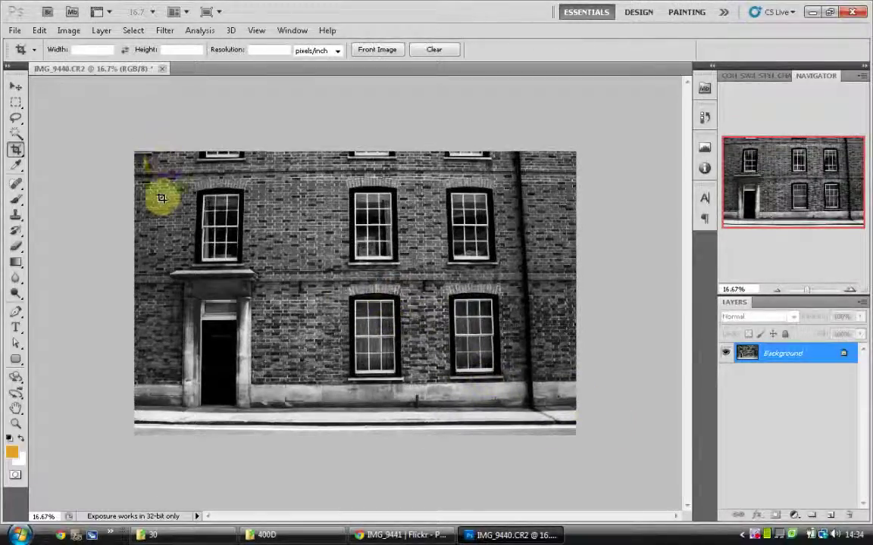
pyautogui.moveTo(120, 165); pyautogui.dragTo(756, 471)
pyautogui.rightClick(413, 193)
pyautogui.click(435, 197)
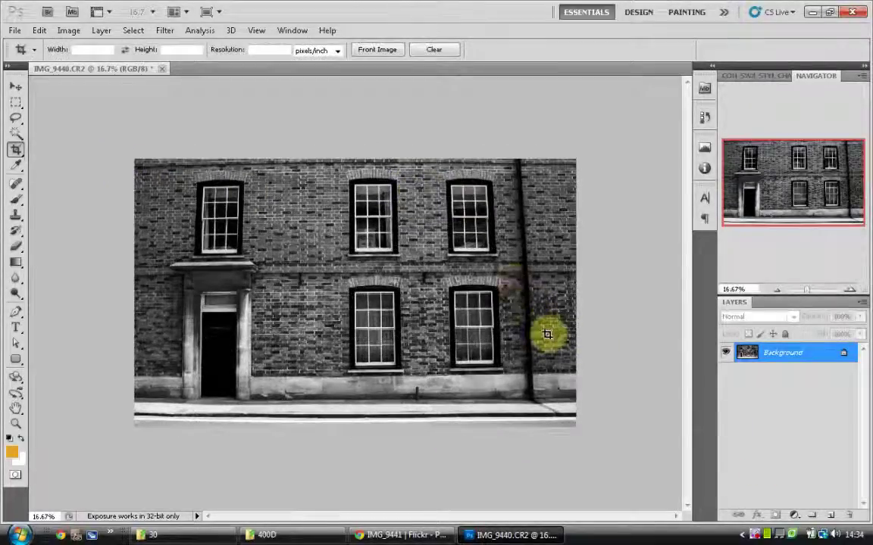
# Try cropping a further thin strip of road off the picture's lower edge.
pyautogui.moveTo(62, 139); pyautogui.dragTo(526, 468)
pyautogui.moveTo(354, 427); pyautogui.dragTo(356, 421)
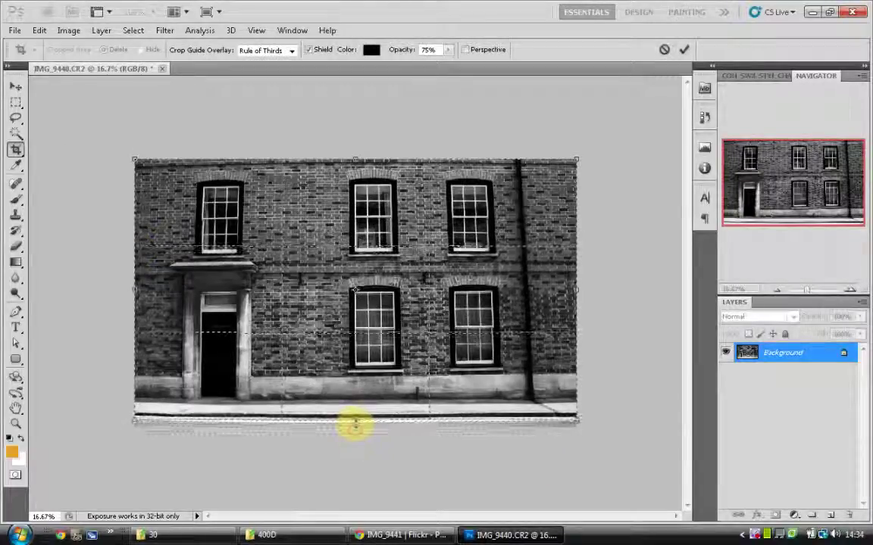
pyautogui.rightClick(362, 417)
pyautogui.click(383, 424)
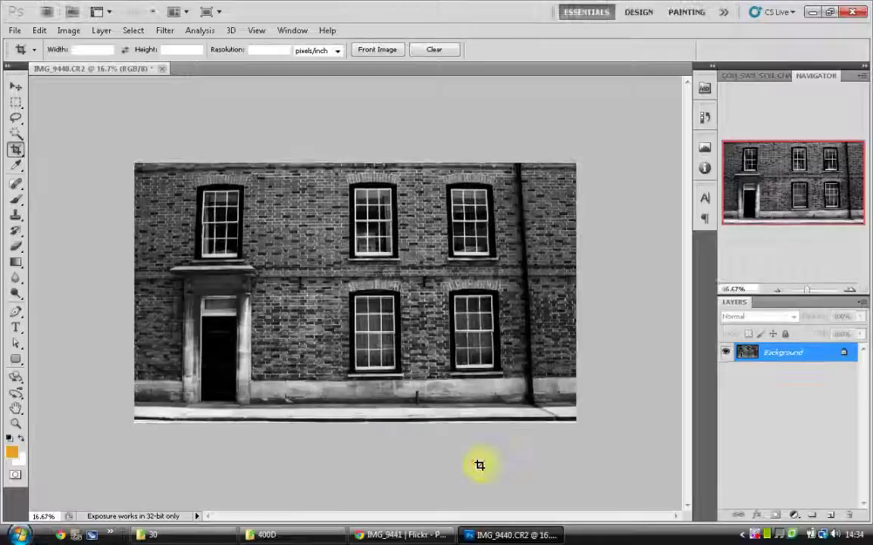
pyautogui.hotkey('ctrl', 'z')
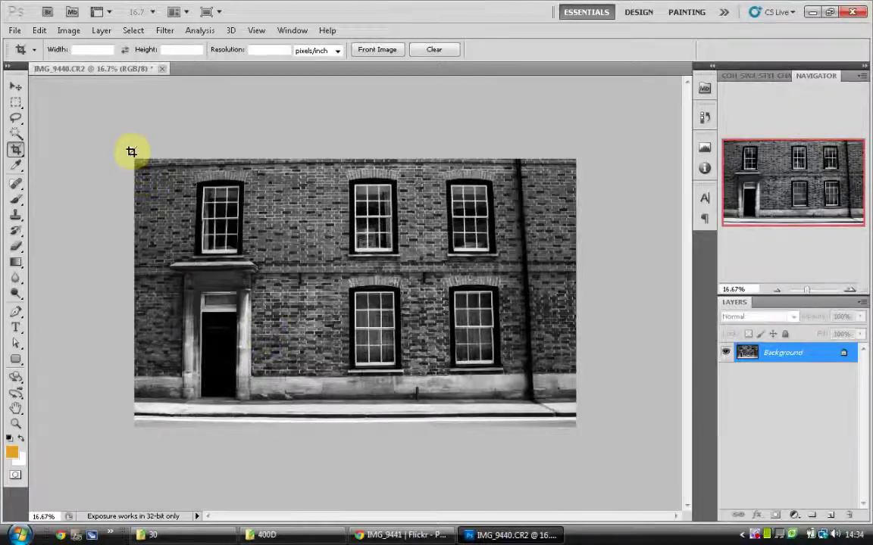
# Try cropping a thin strip of brickwork off the picture's upper edge, just above the window arches.
pyautogui.moveTo(829, 477); pyautogui.dragTo(829, 477)
pyautogui.click(851, 288)
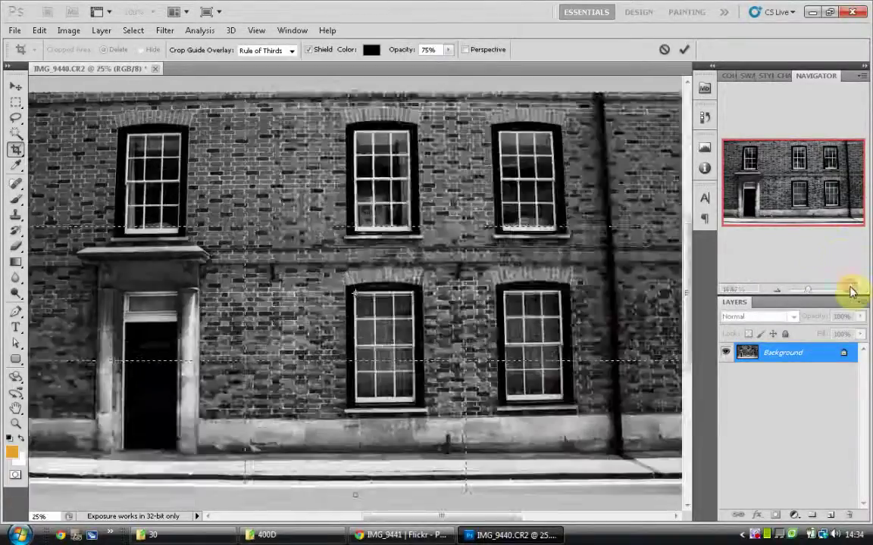
pyautogui.click(850, 289)
pyautogui.moveTo(800, 174); pyautogui.dragTo(793, 152)
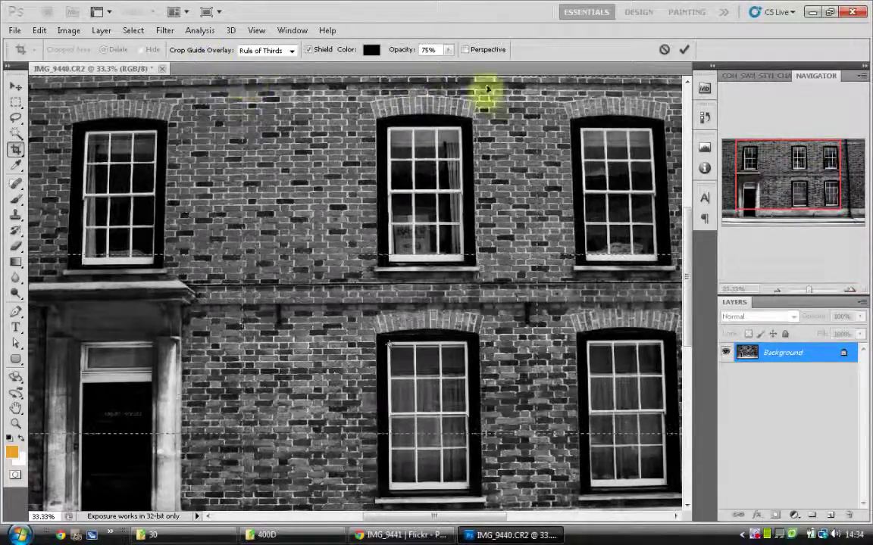
pyautogui.click(775, 294)
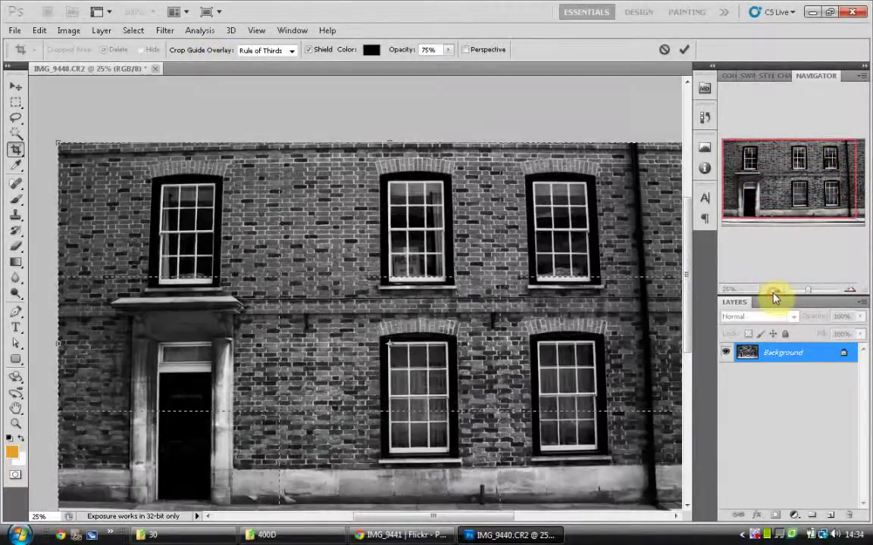
pyautogui.moveTo(384, 144); pyautogui.dragTo(397, 153)
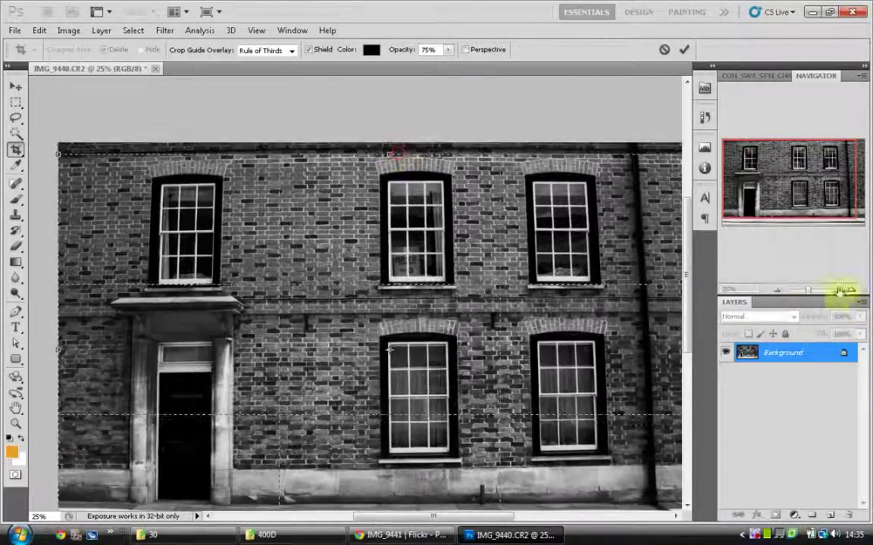
pyautogui.click(774, 293)
pyautogui.rightClick(415, 262)
pyautogui.click(440, 267)
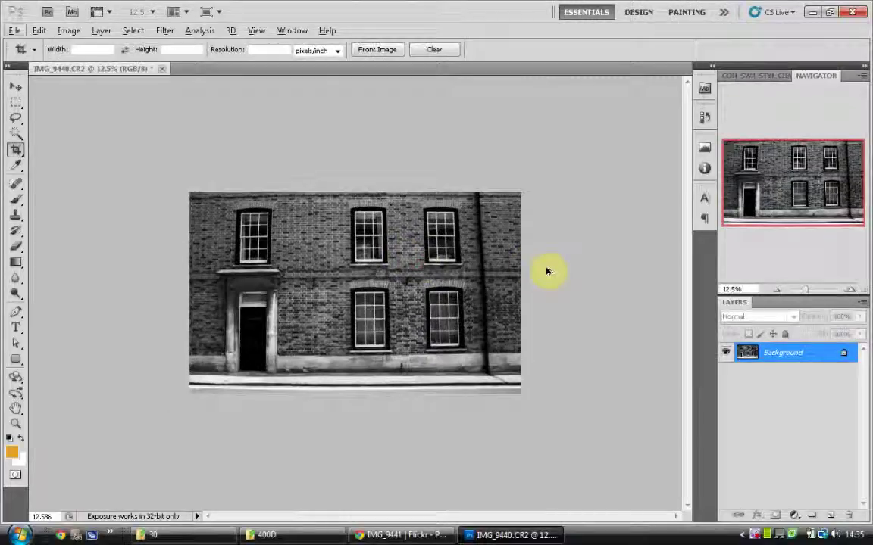
pyautogui.click(851, 291)
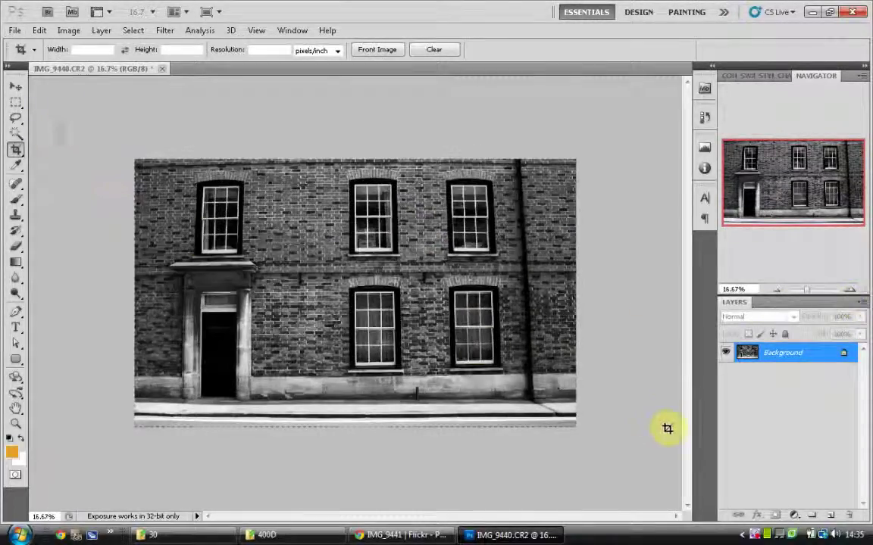
pyautogui.moveTo(660, 409); pyautogui.dragTo(129, 152)
pyautogui.rightClick(436, 331)
pyautogui.click(453, 334)
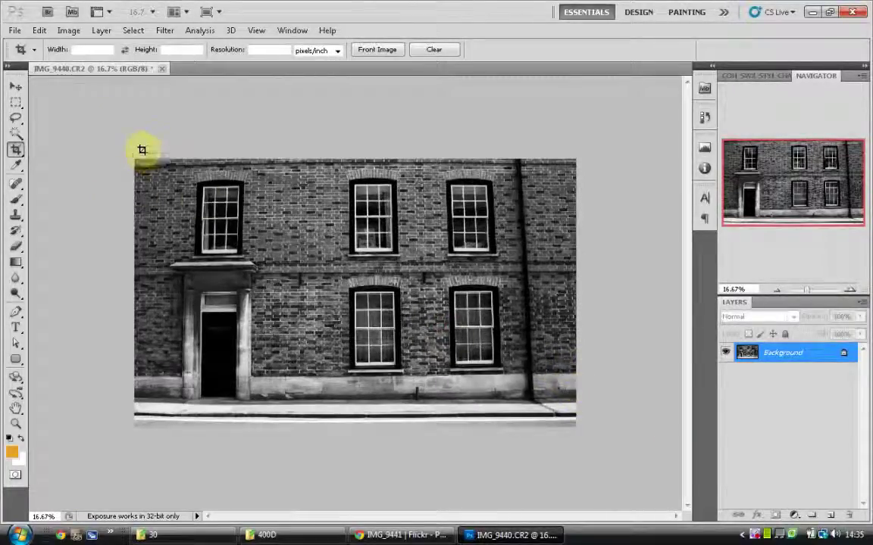
# Try cropping a very thin strip of road off the picture's lower edge at full width and inspect the trimmed picture up close.
pyautogui.moveTo(611, 429); pyautogui.dragTo(656, 420)
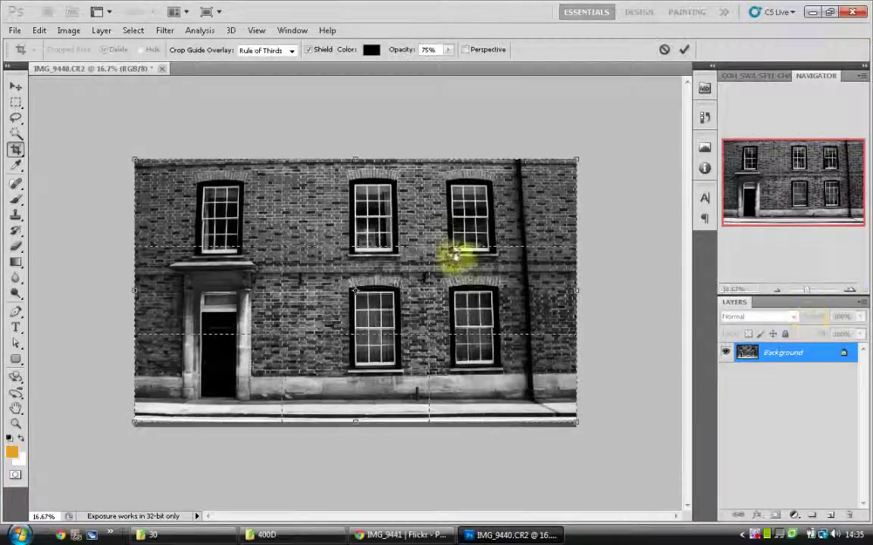
pyautogui.doubleClick(454, 258)
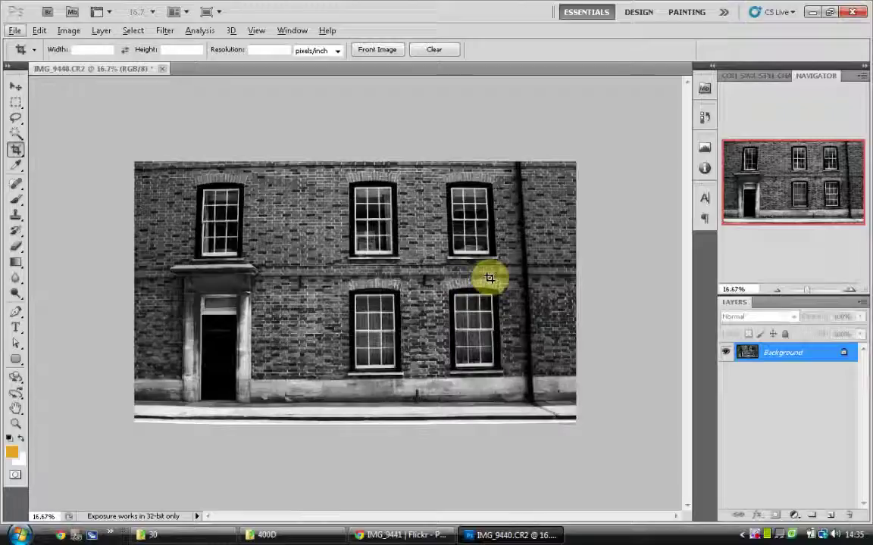
pyautogui.click(850, 291)
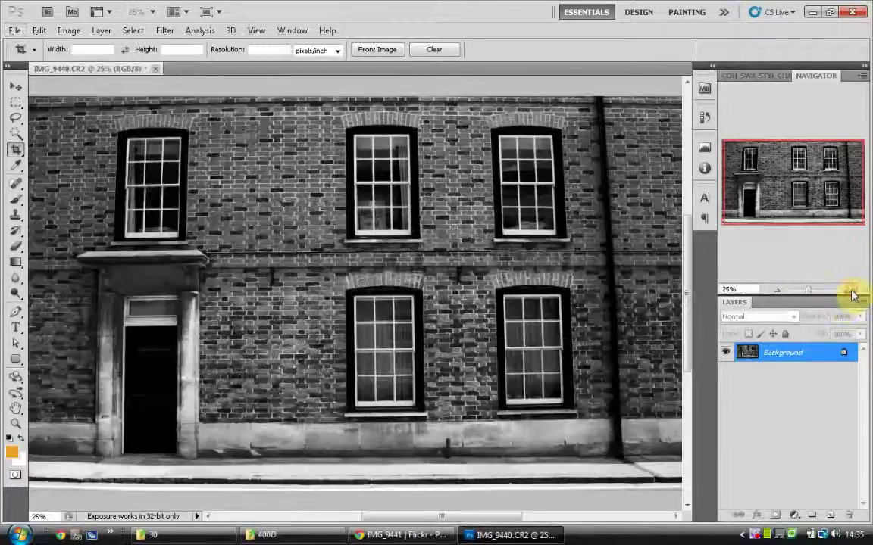
pyautogui.click(850, 290)
pyautogui.moveTo(817, 176); pyautogui.dragTo(819, 189)
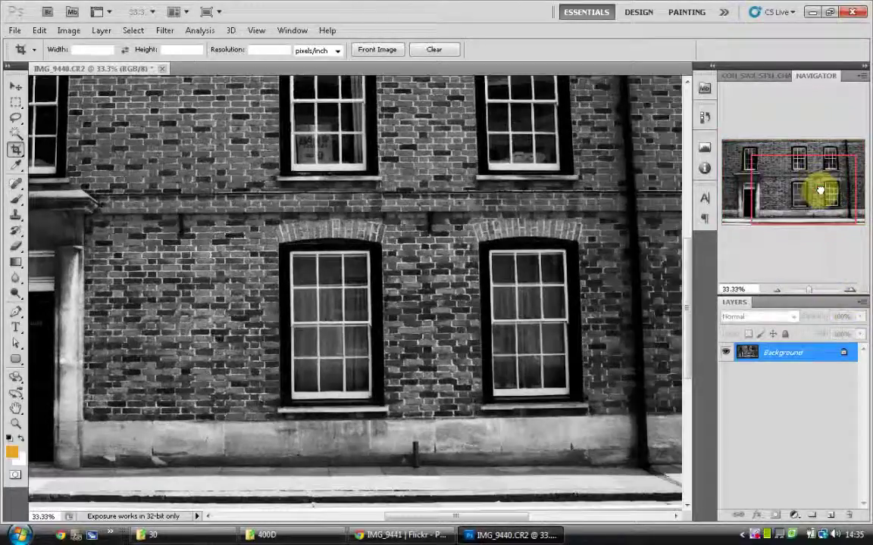
pyautogui.click(776, 290)
pyautogui.click(776, 290)
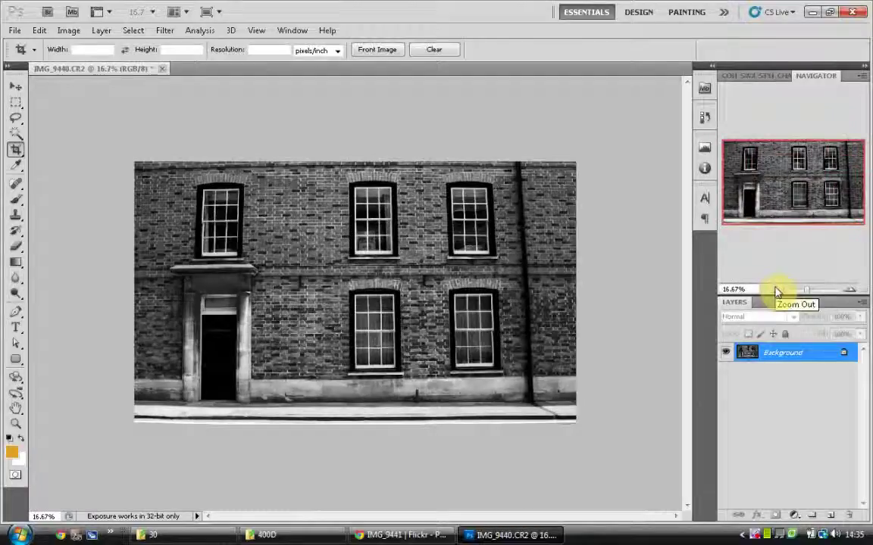
# Crop the picture at full width, trimming a thin strip of brickwork above the window arches and a sliver of road below the kerb.
pyautogui.moveTo(129, 165); pyautogui.dragTo(617, 421)
pyautogui.click(852, 291)
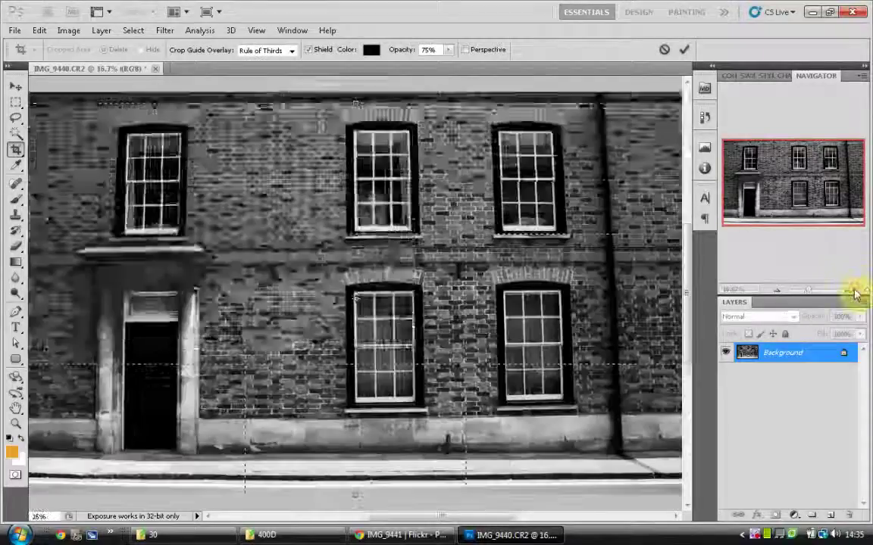
pyautogui.click(853, 291)
pyautogui.moveTo(799, 195); pyautogui.dragTo(799, 218)
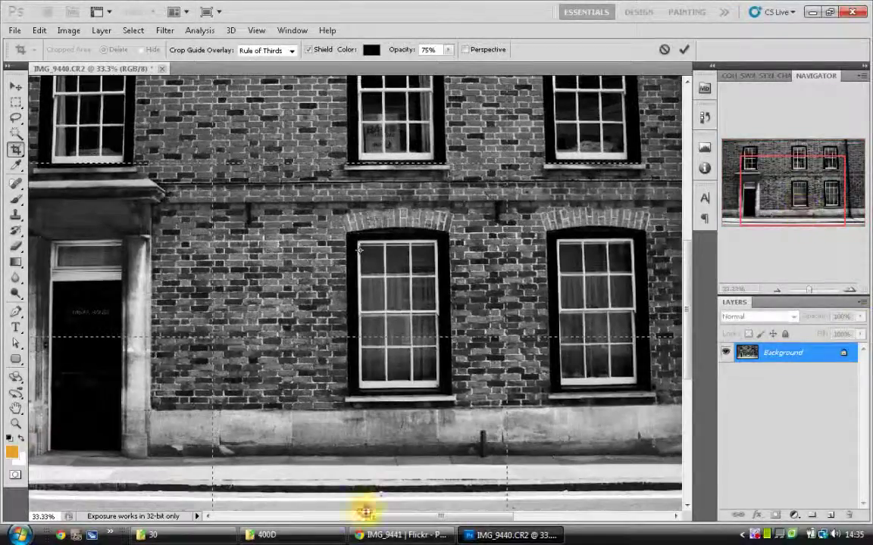
pyautogui.doubleClick(388, 497)
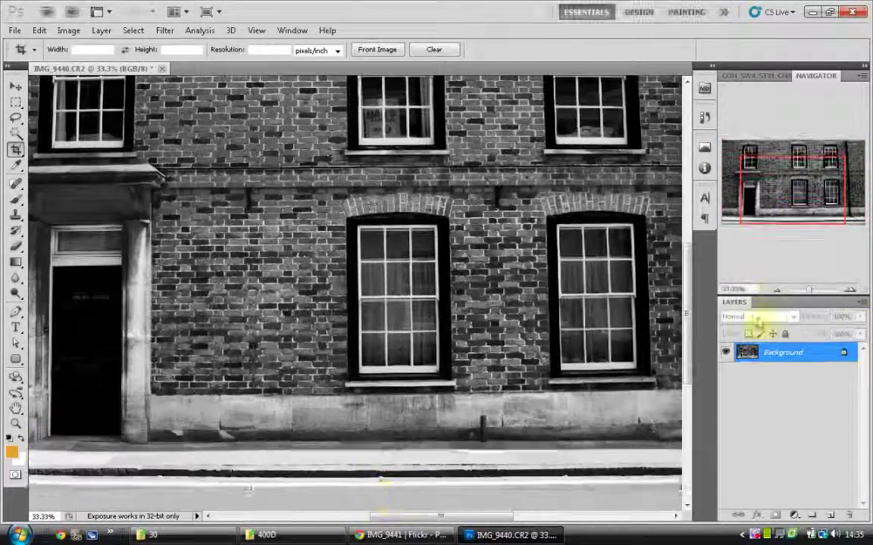
pyautogui.click(777, 289)
pyautogui.click(777, 288)
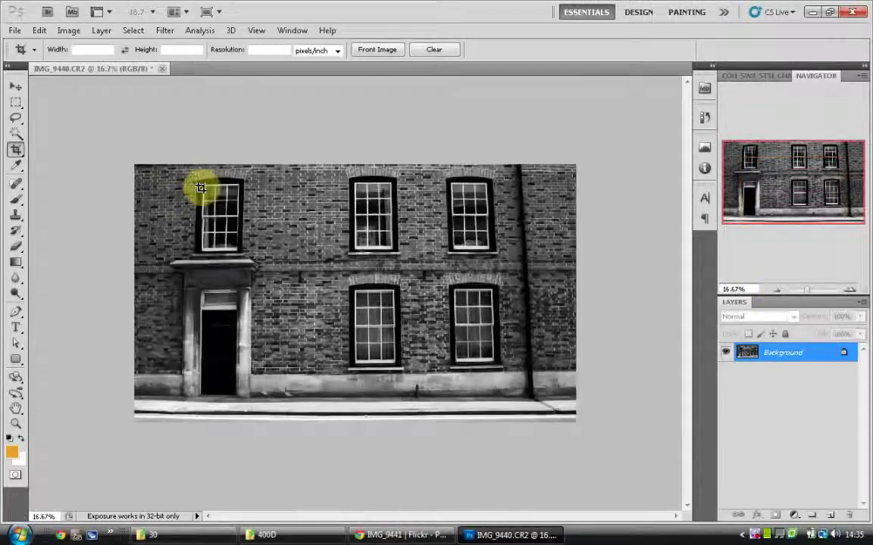
# Start saving the cropped black-and-white picture as a new file.
pyautogui.click(17, 31)
pyautogui.click(112, 239)
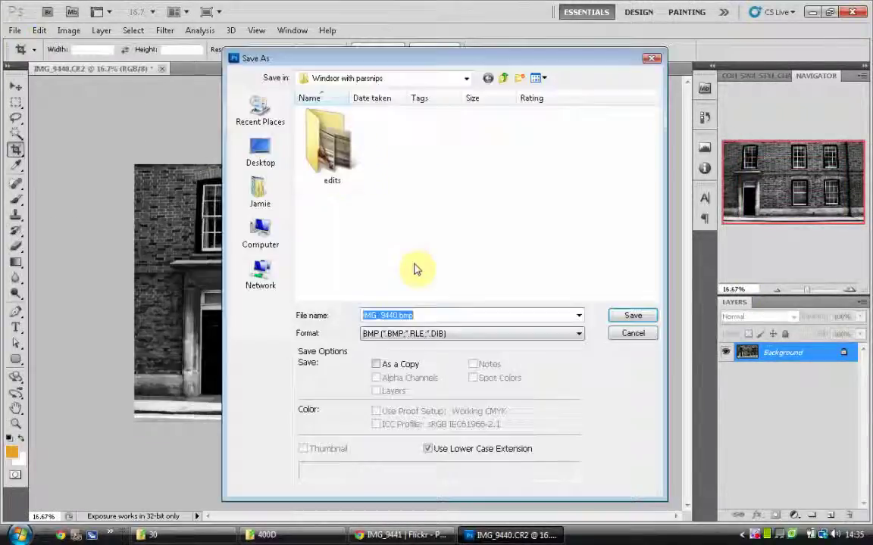